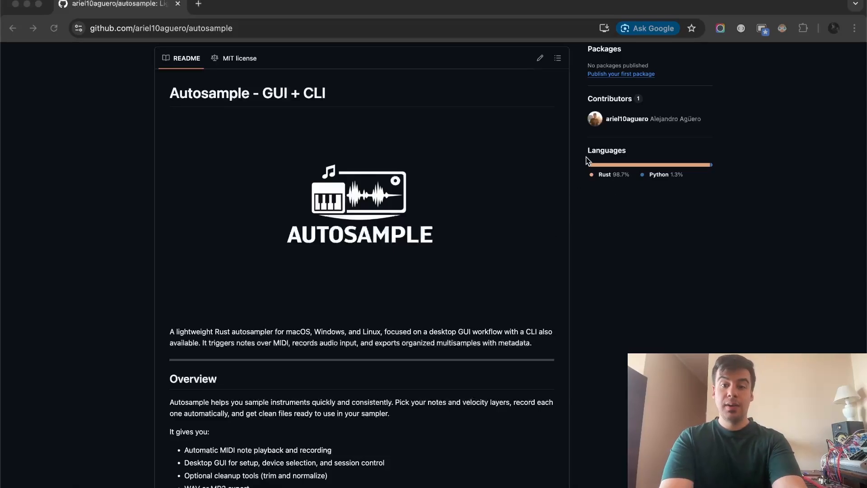
- Open the releases page of the autosample GitHub repository
click(689, 293)
scroll(702, 240, up, 3)
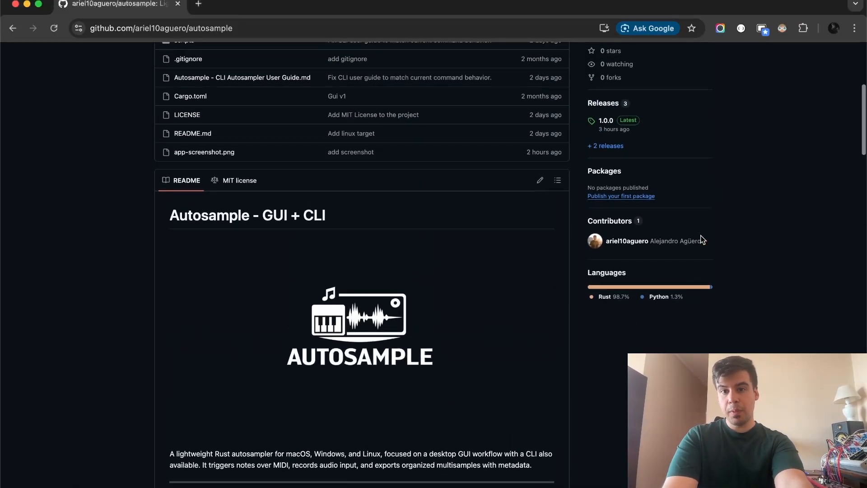
scroll(701, 236, up, 1)
click(604, 142)
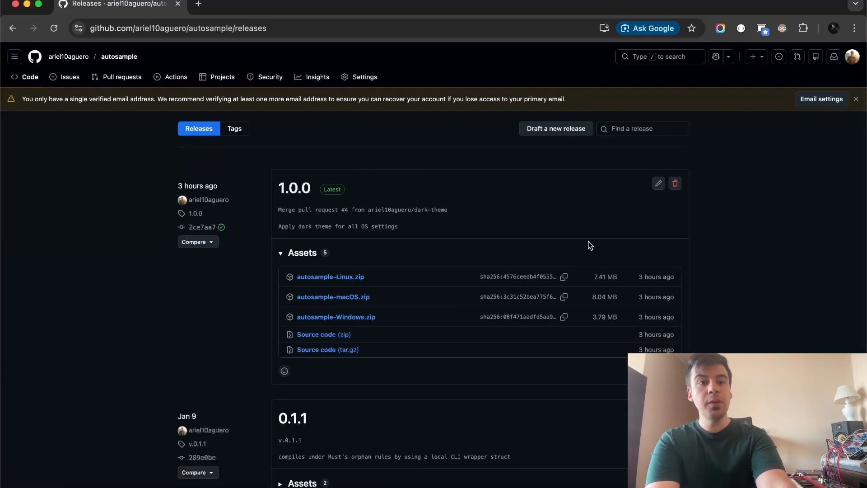
- Download autosample-macOS.zip from release 1.0.0 and save it to the Desktop
scroll(588, 244, down, 1)
scroll(445, 204, down, 1)
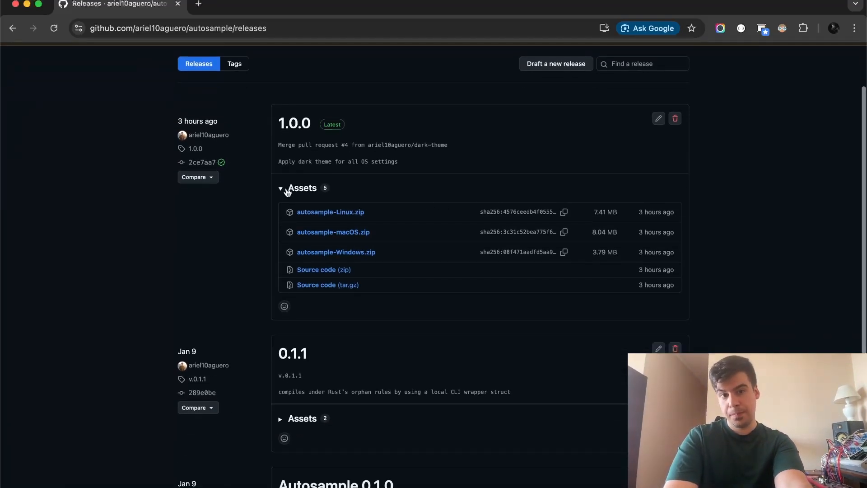
scroll(400, 298, down, 1)
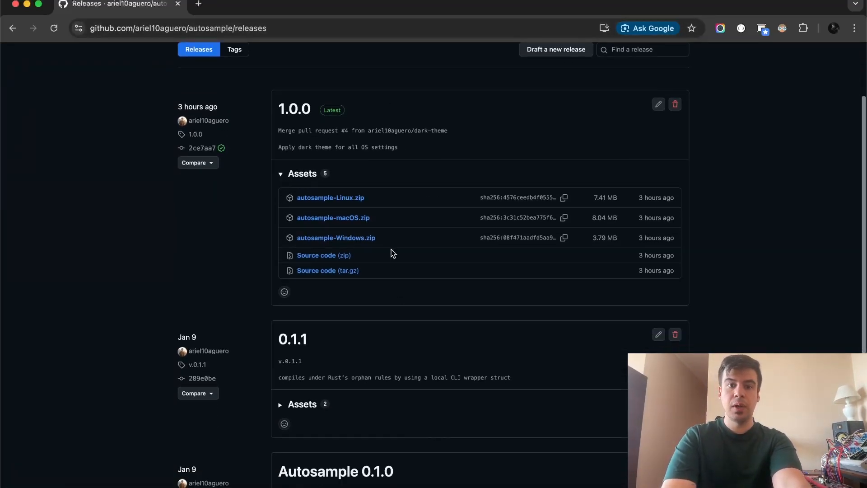
scroll(388, 212, up, 1)
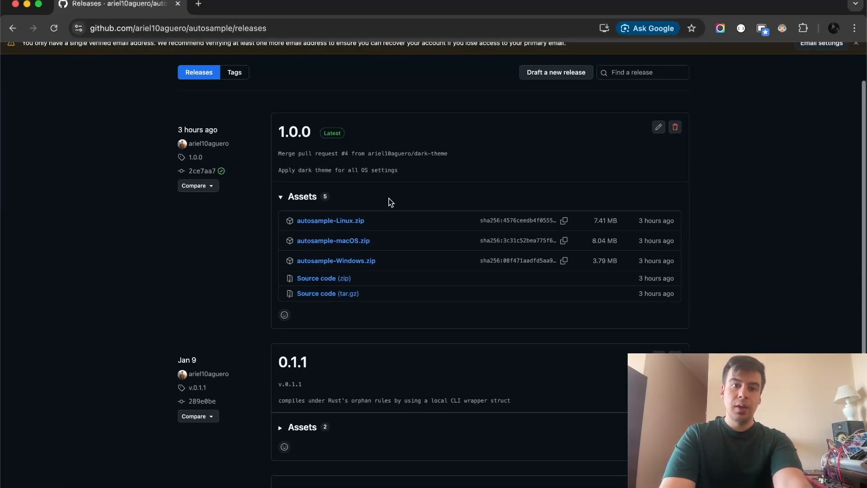
right_click(354, 240)
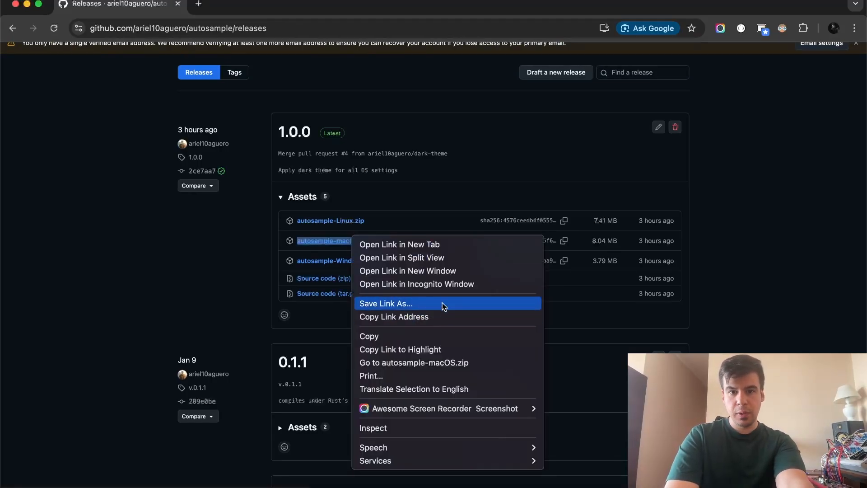
click(444, 304)
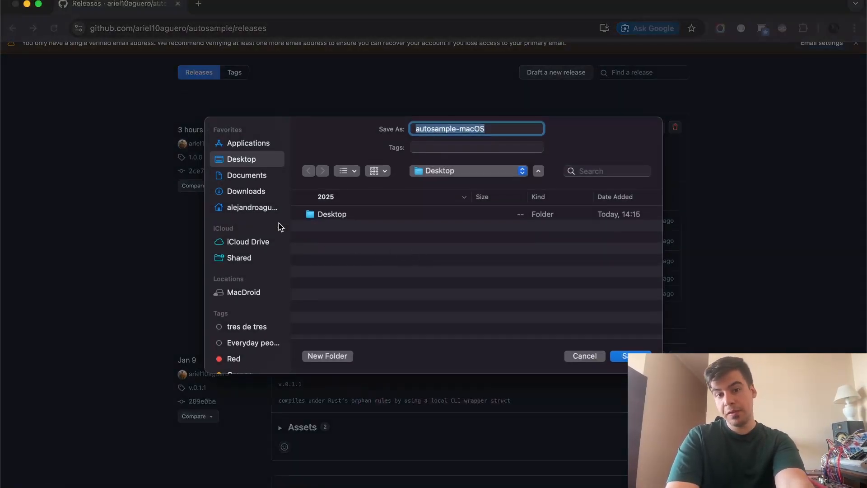
key(Return)
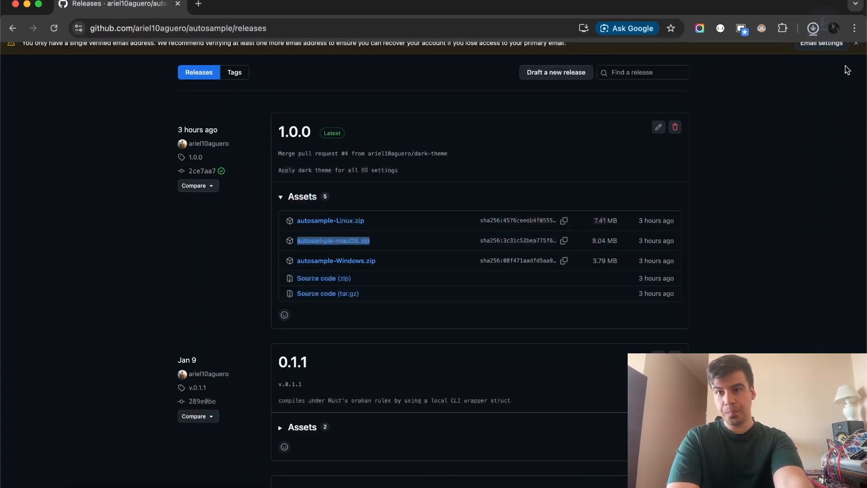
- Show the downloaded zip in Finder, extract it and open the resulting autosample-macOS folder
click(813, 27)
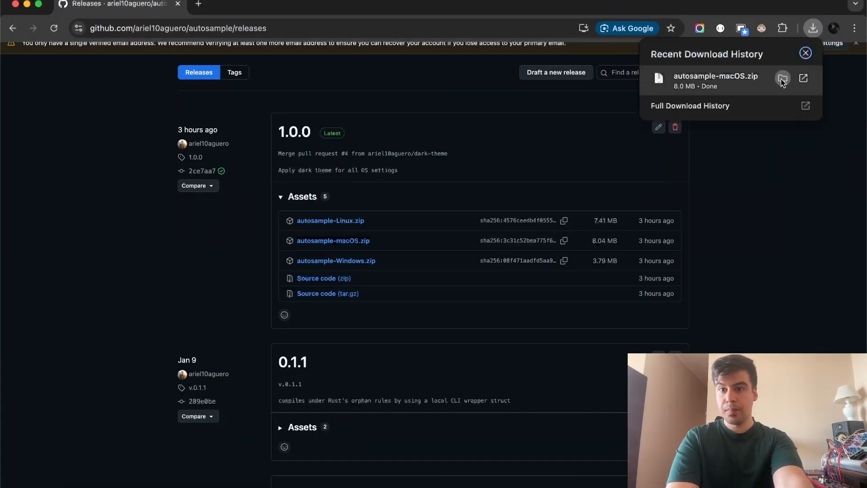
click(782, 78)
double_click(139, 96)
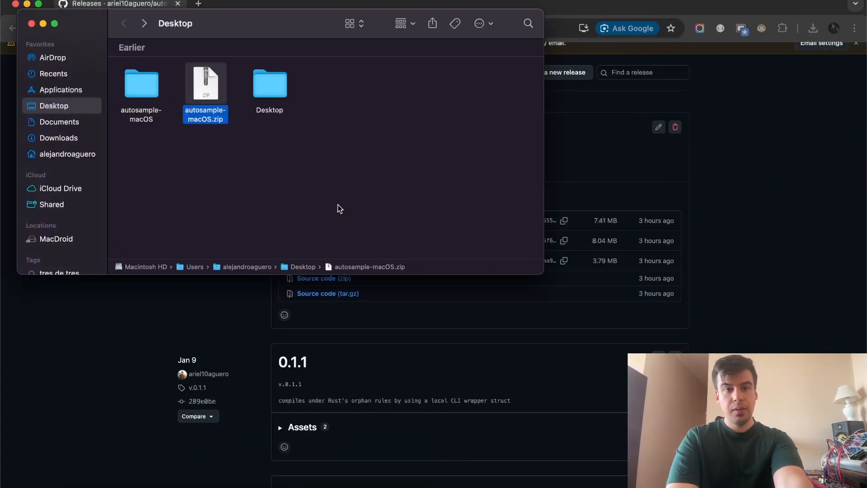
click(129, 79)
double_click(128, 78)
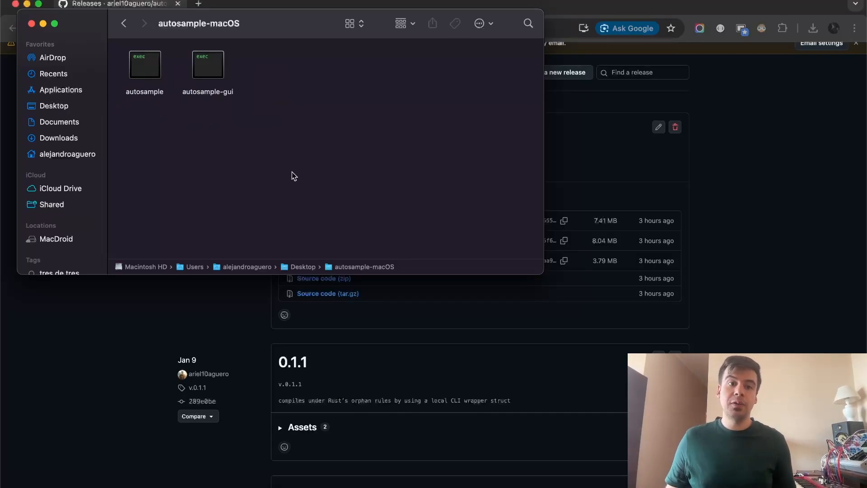
- Try to launch the autosample-gui executable from the autosample-macOS folder
click(151, 77)
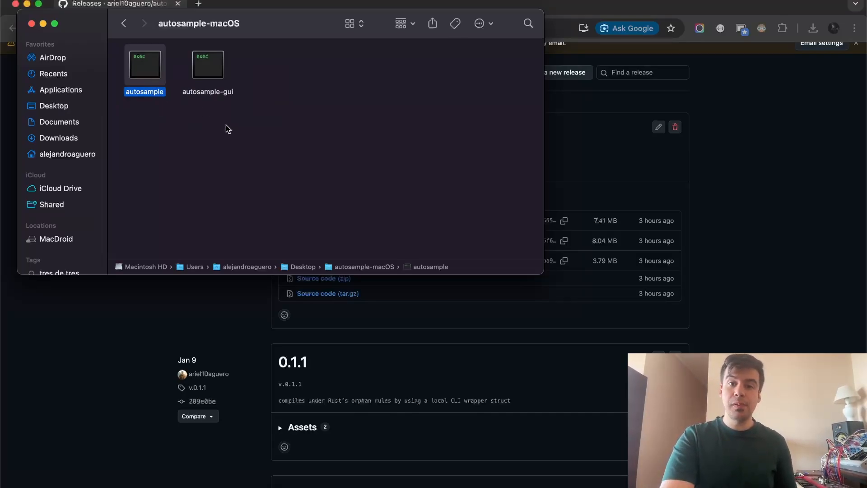
click(210, 81)
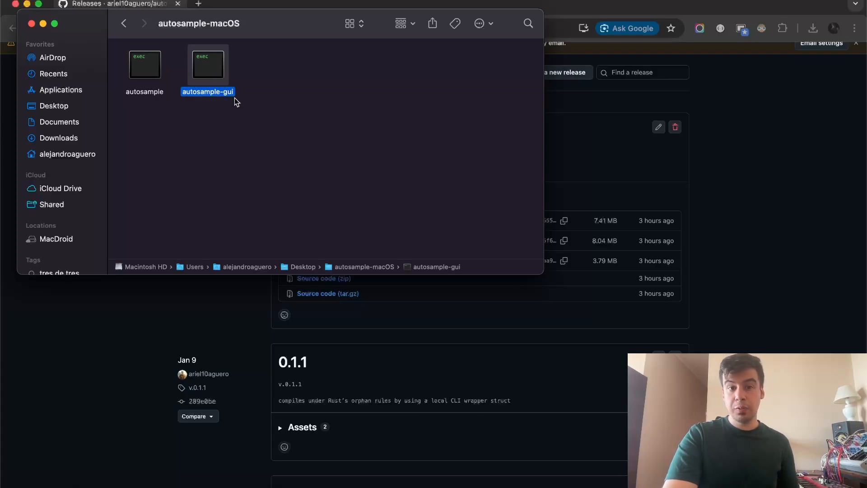
click(340, 137)
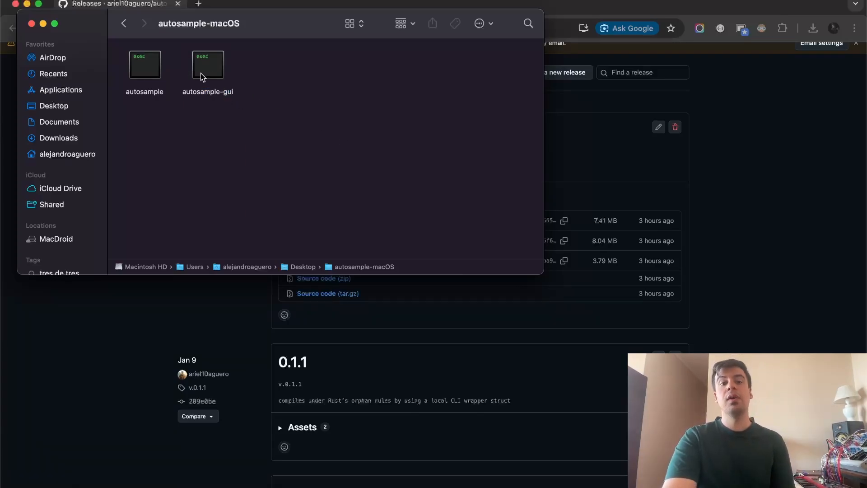
click(213, 65)
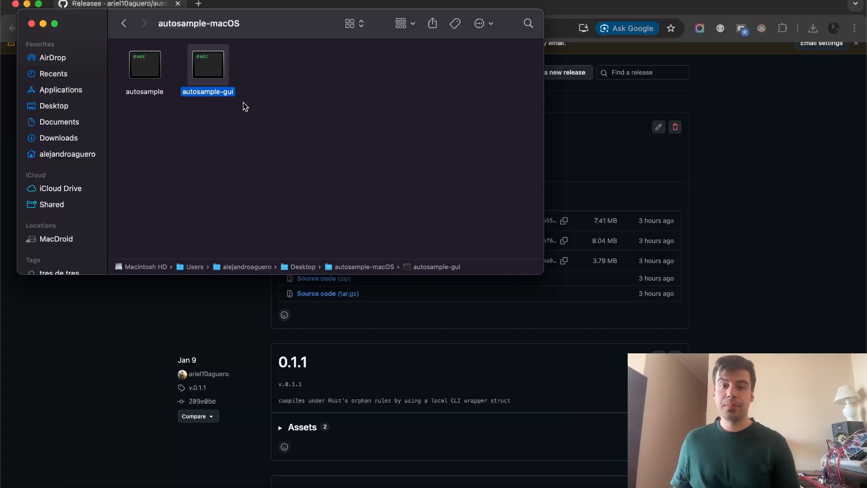
key(super+o)
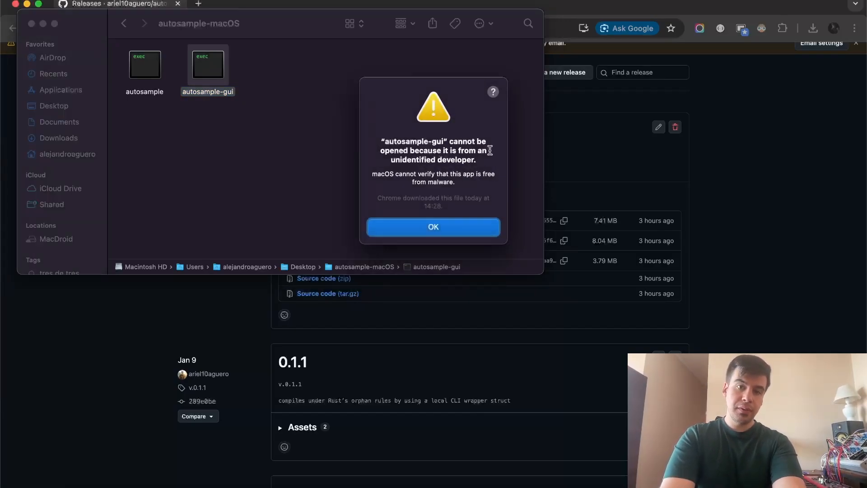
click(468, 232)
- Switch to System Settings and open the Privacy & Security settings
key(super+space)
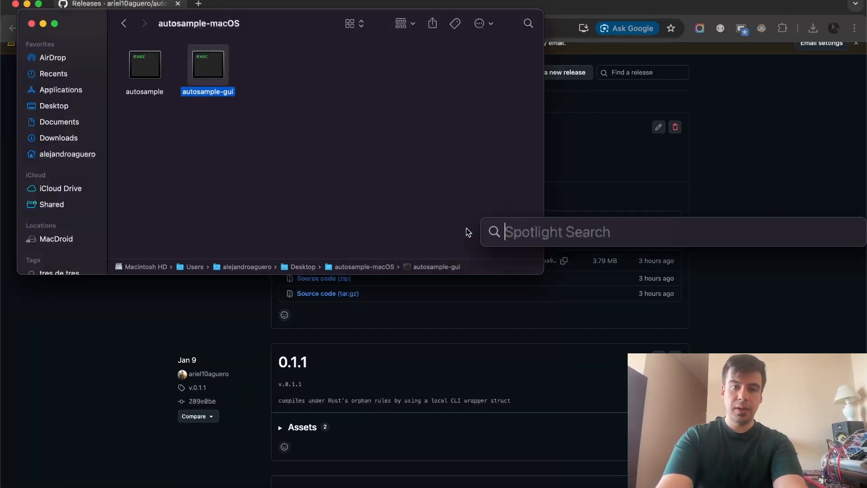
text(sys)
key(Return)
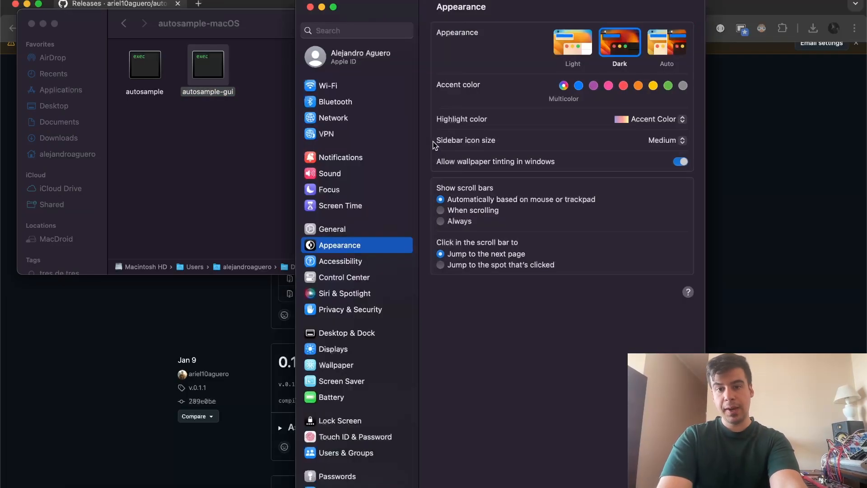
scroll(356, 313, down, 2)
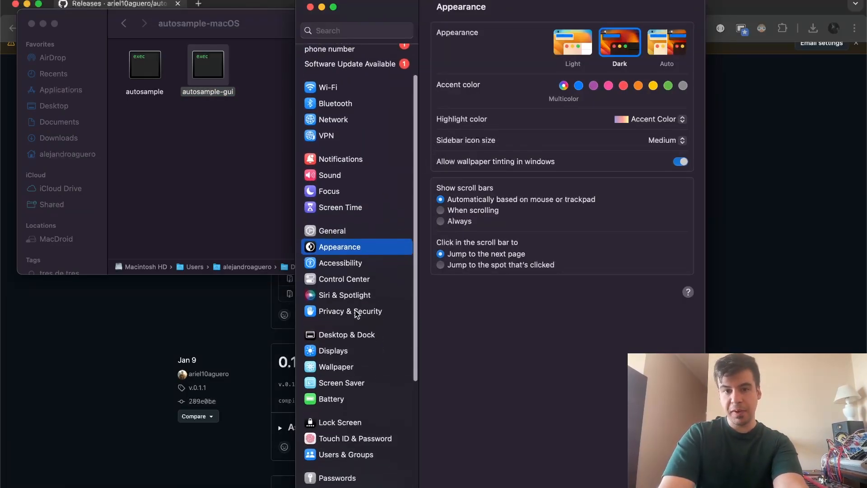
click(357, 311)
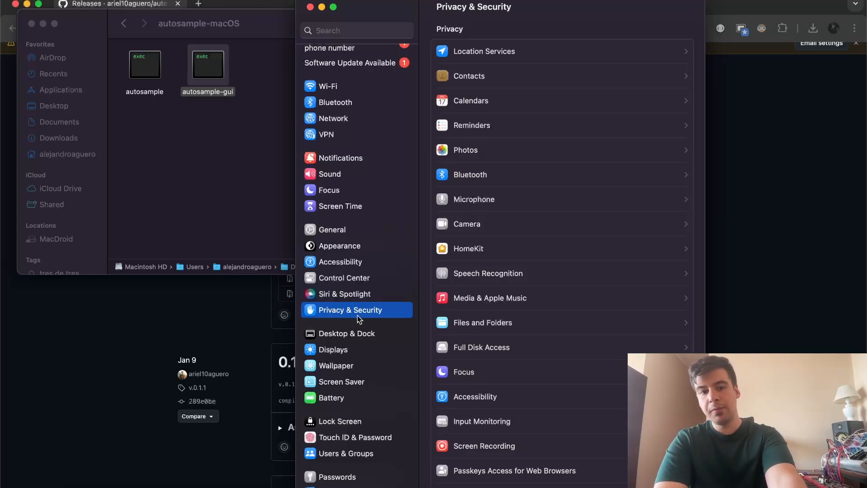
- Allow the blocked autosample-gui to open anyway, confirming its launch, and close System Settings
scroll(527, 309, down, 8)
scroll(528, 310, down, 5)
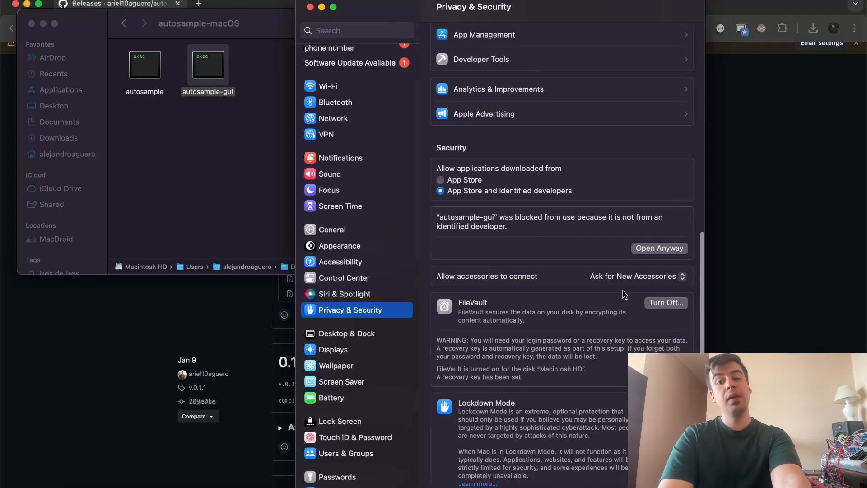
click(669, 247)
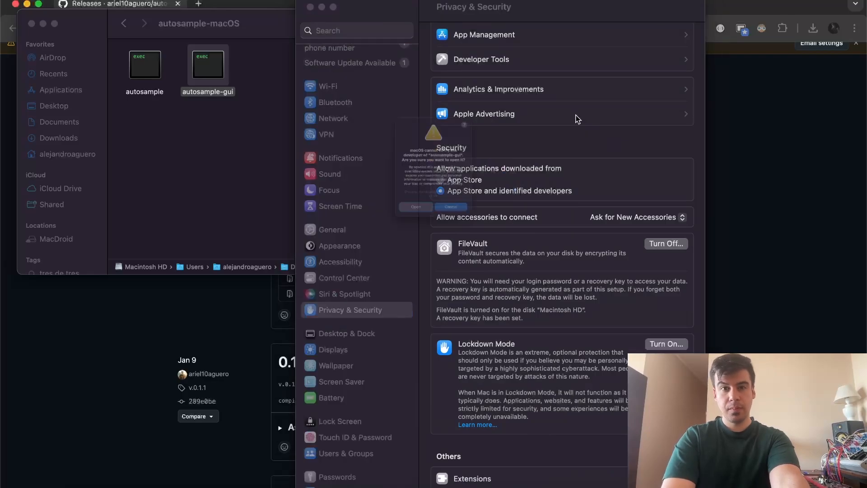
click(397, 245)
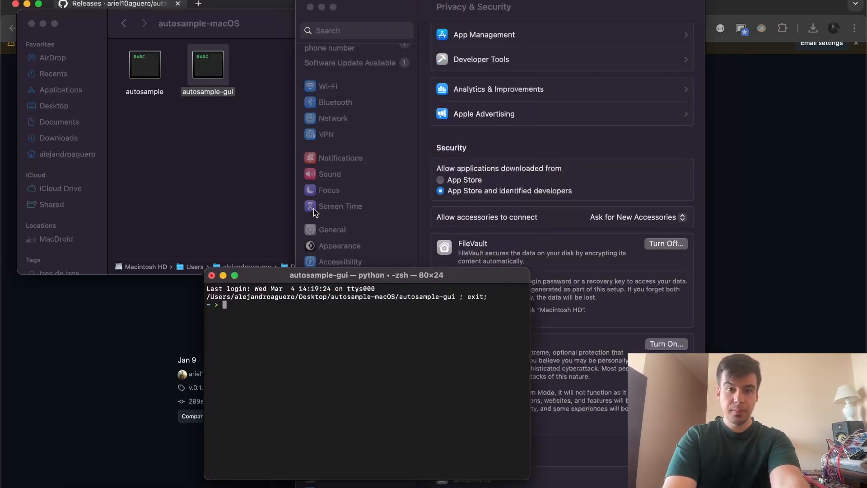
click(310, 7)
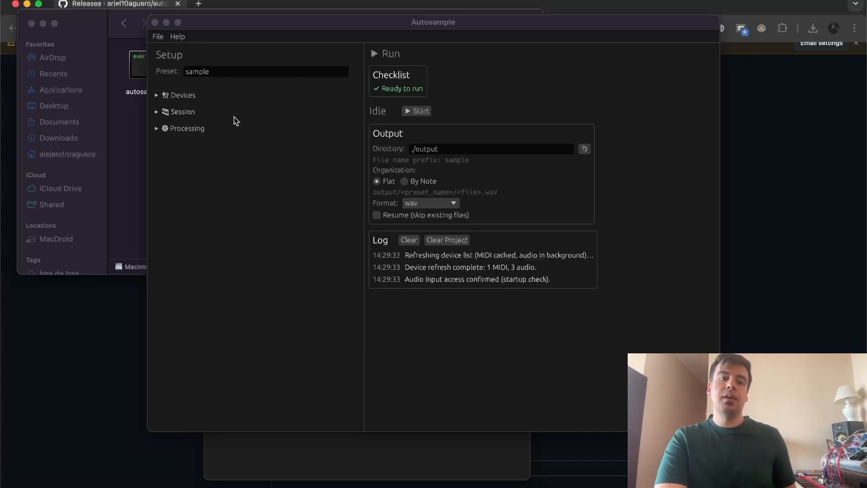
- Select Nord Stage 3 MIDI Input as the MIDI output device and Scarlett Solo USB (48000 Hz, 2 ch) as the audio input
click(183, 95)
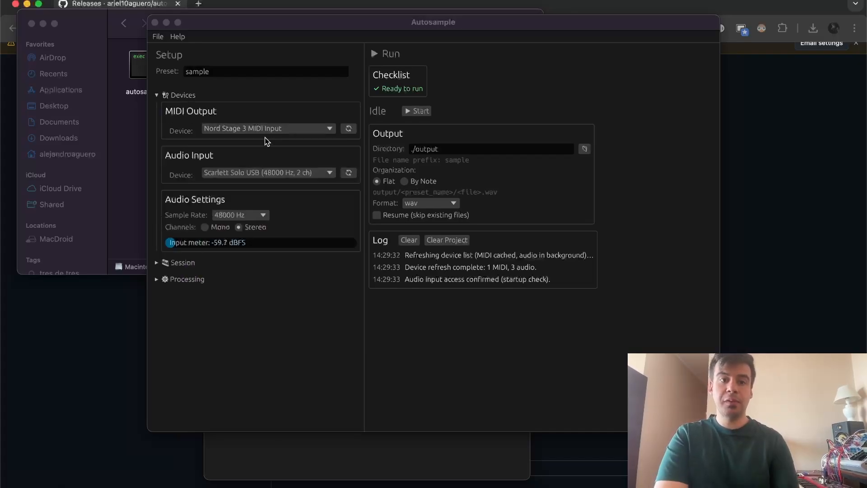
click(253, 129)
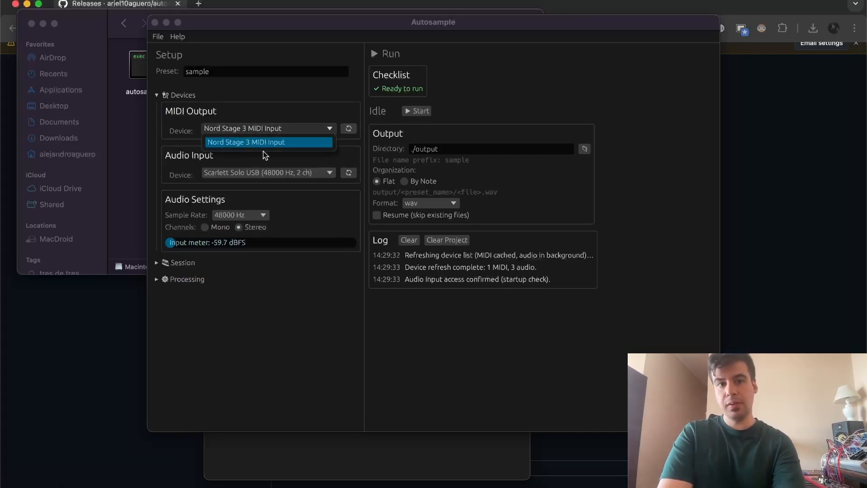
click(233, 143)
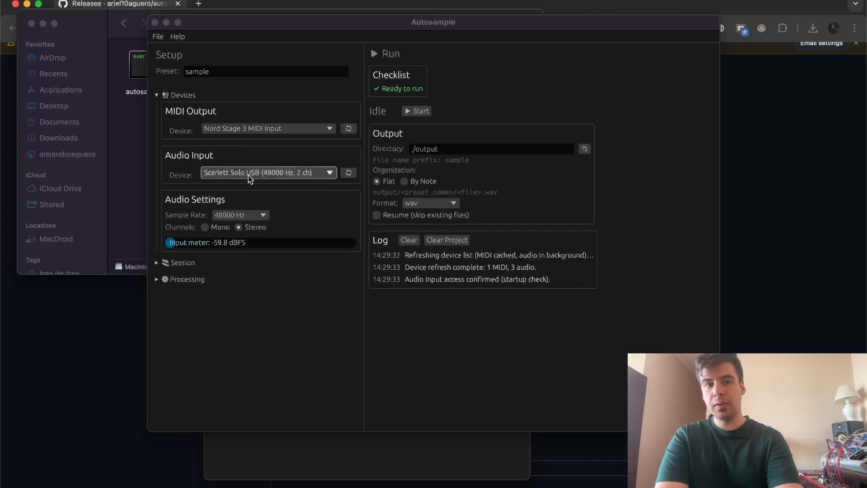
click(249, 178)
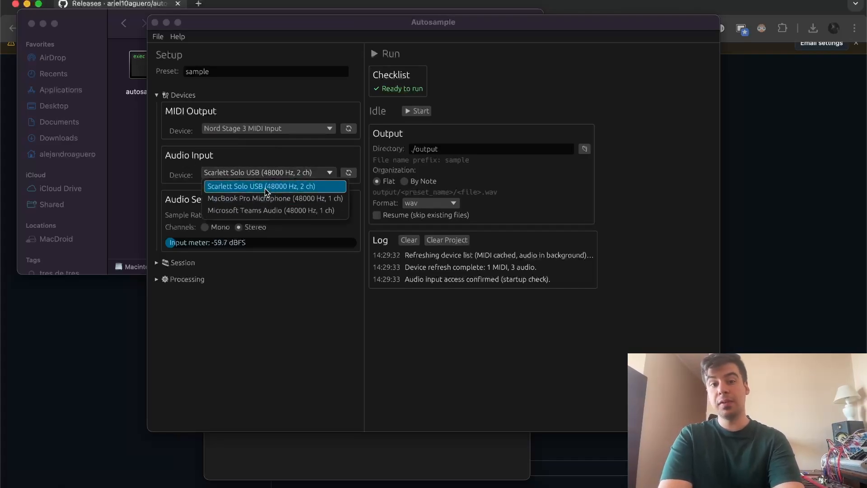
click(267, 190)
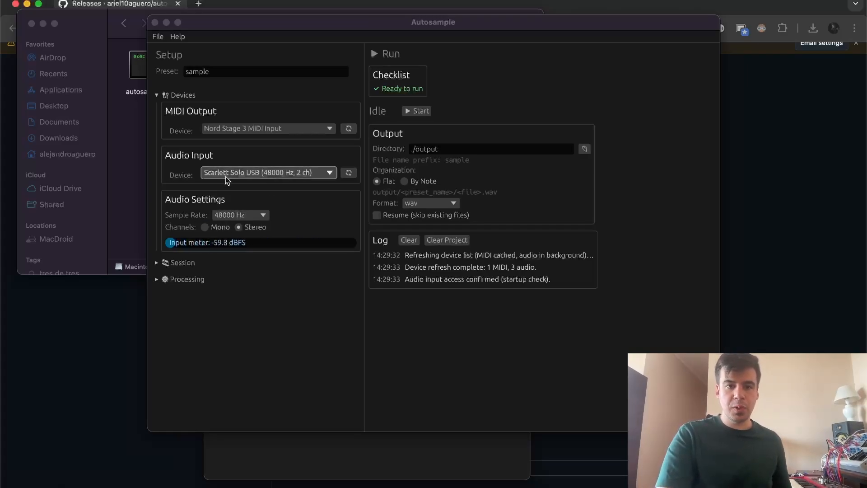
click(178, 96)
- Expand the Session settings and set the note range to the list A4,G5,E5
click(188, 113)
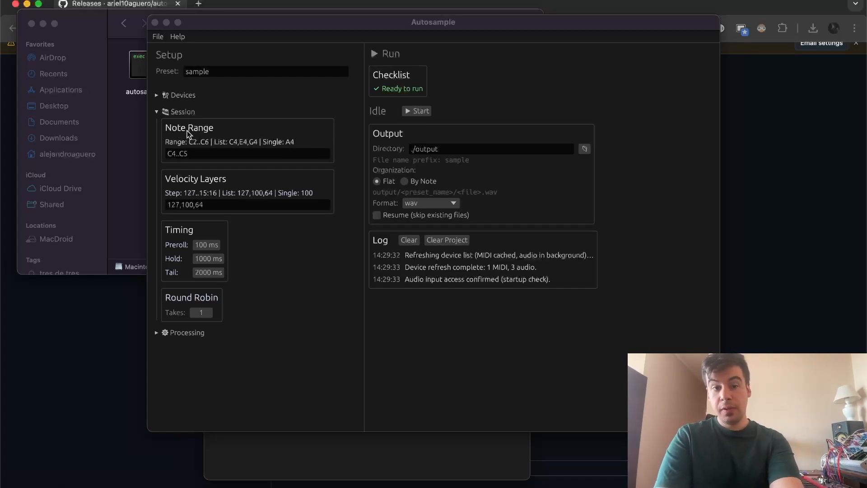
click(229, 156)
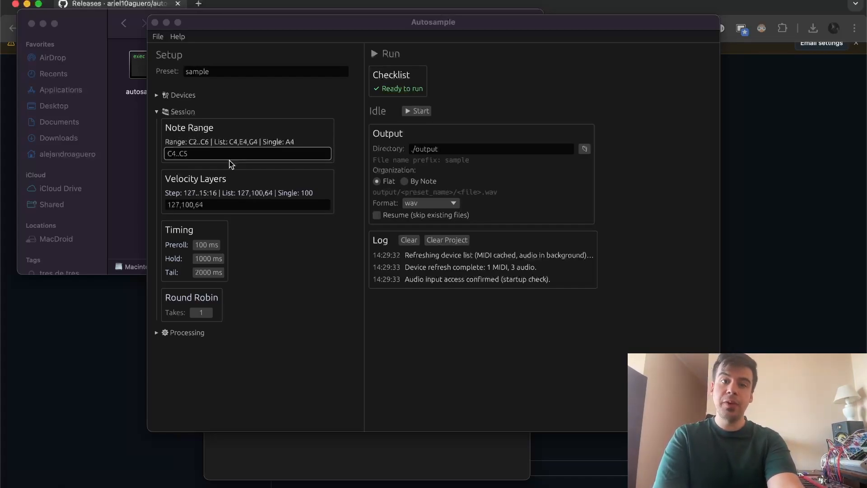
triple_click(221, 159)
text(A)
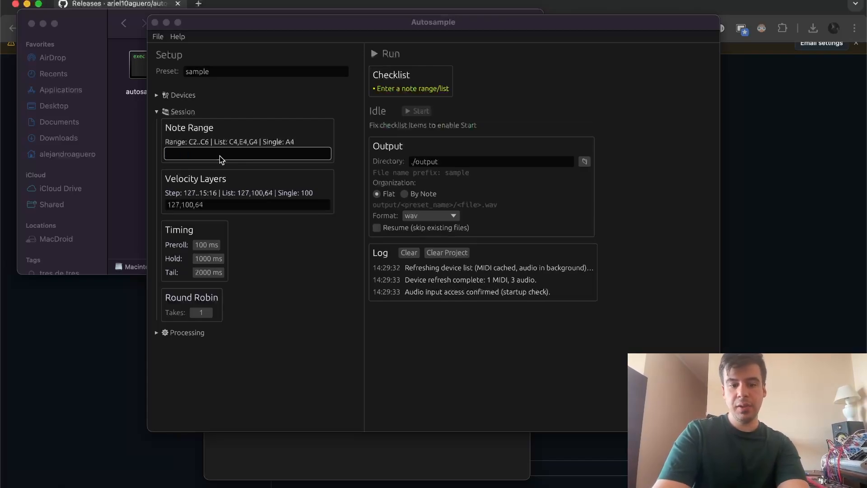
text(4)
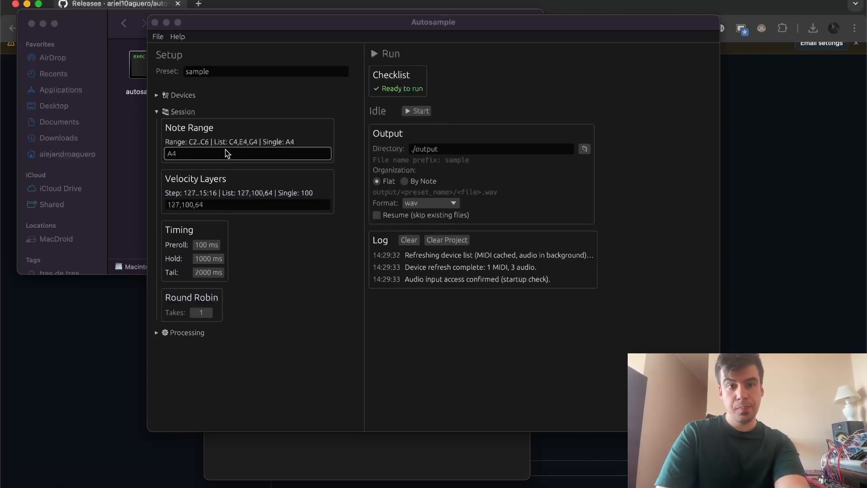
text(,G)
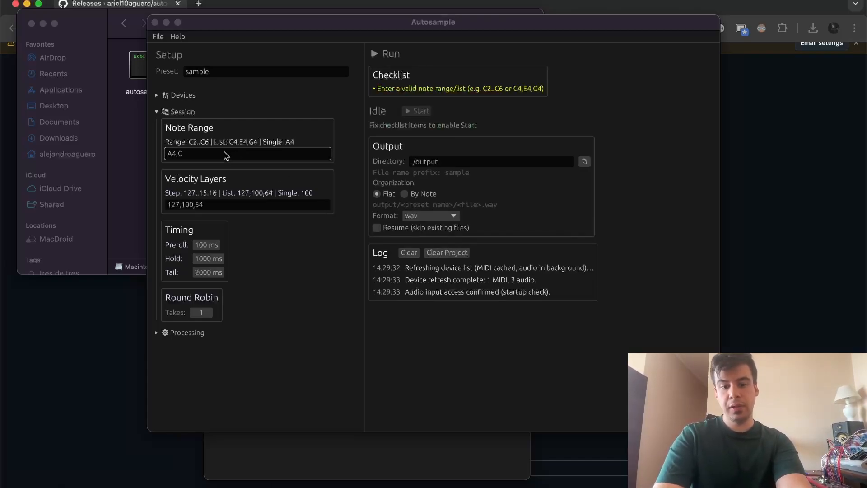
text(5,)
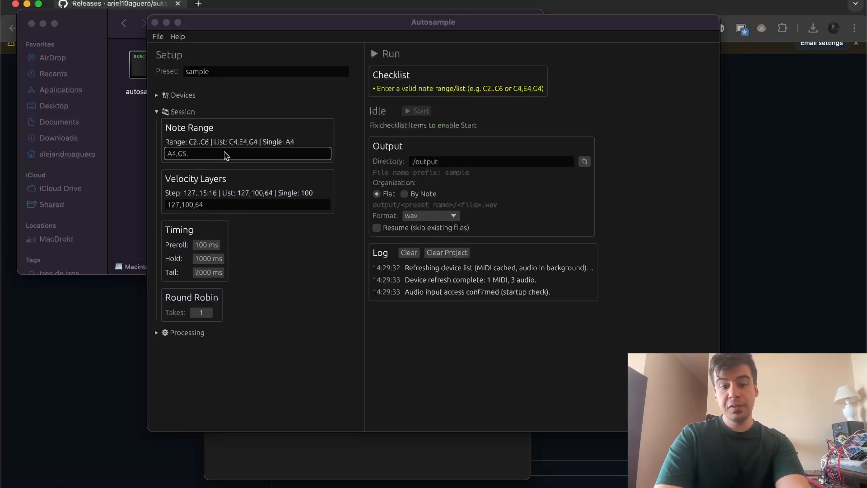
text(E5)
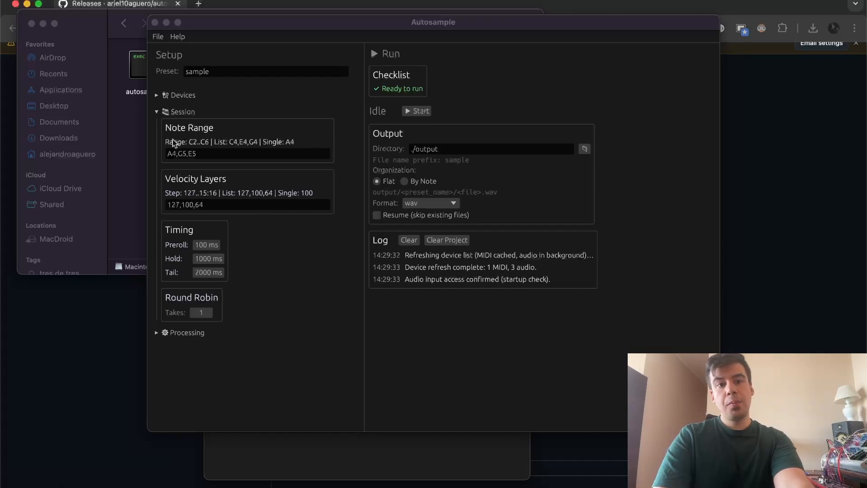
- Replace the note list with the continuous range C2..C6
mouse_move(173, 143)
click(263, 154)
key(super+a)
text(C)
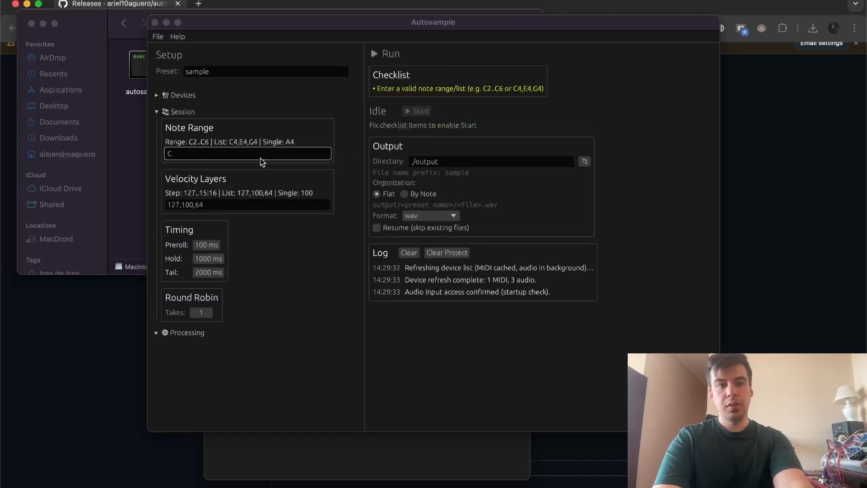
text(2..C6)
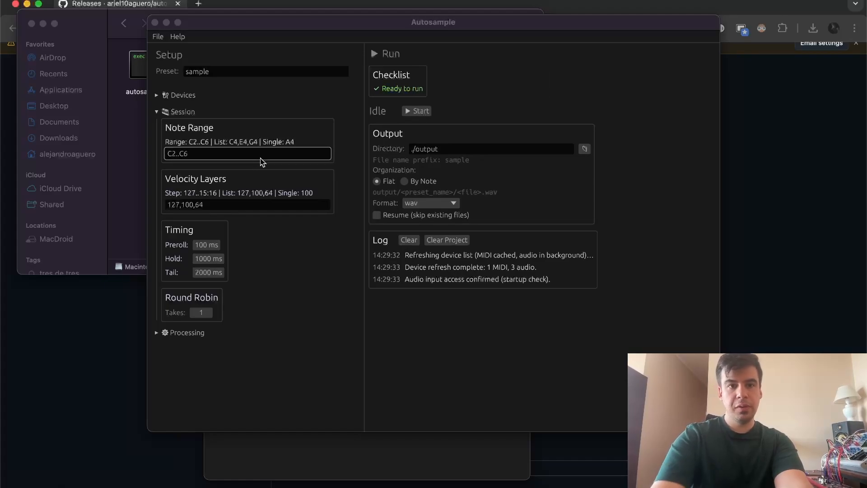
click(213, 165)
click(179, 158)
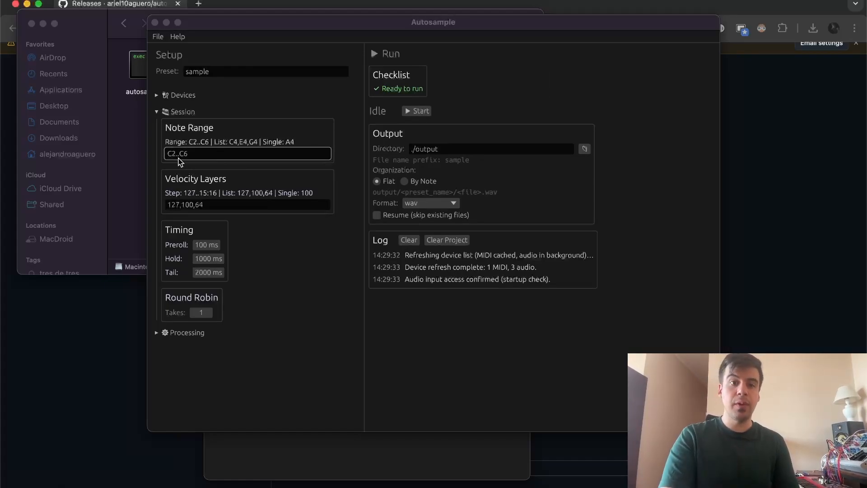
- Shorten the note range entry to C2 and rename the preset as Example
double_click(208, 158)
key(BackSpace)
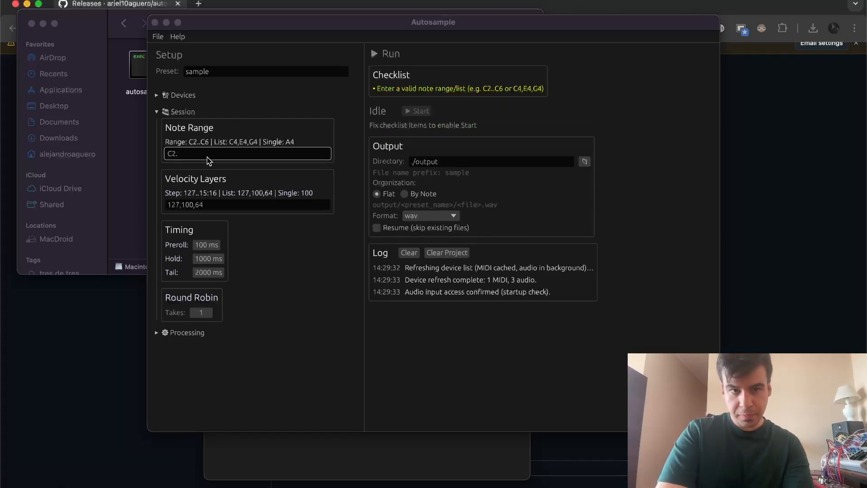
key(BackSpace)
double_click(258, 71)
text(Example)
- Set the session's note range to C5..E5
click(227, 155)
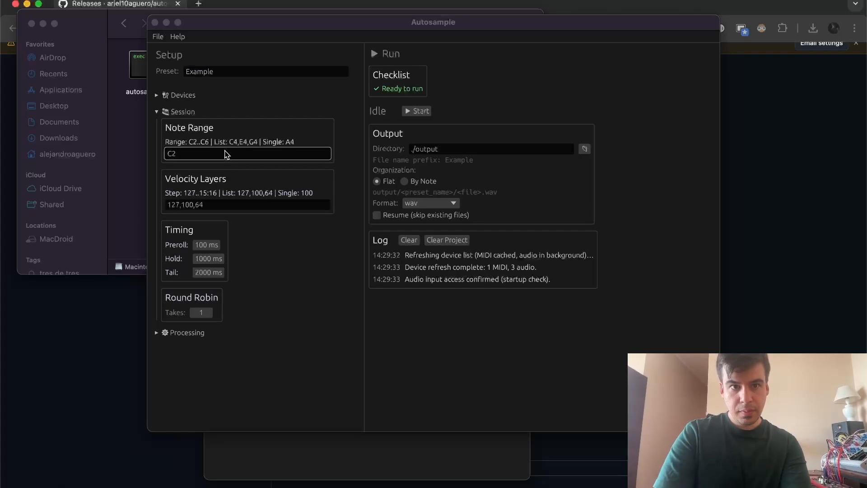
key(BackSpace)
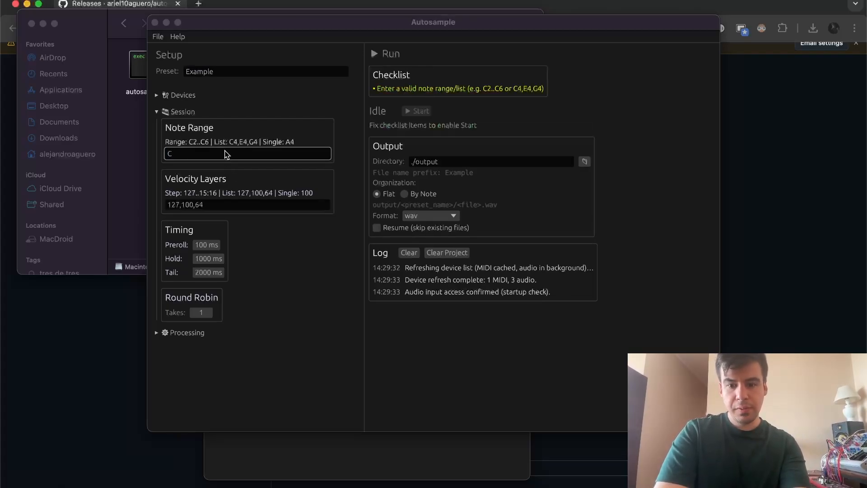
text(5..)
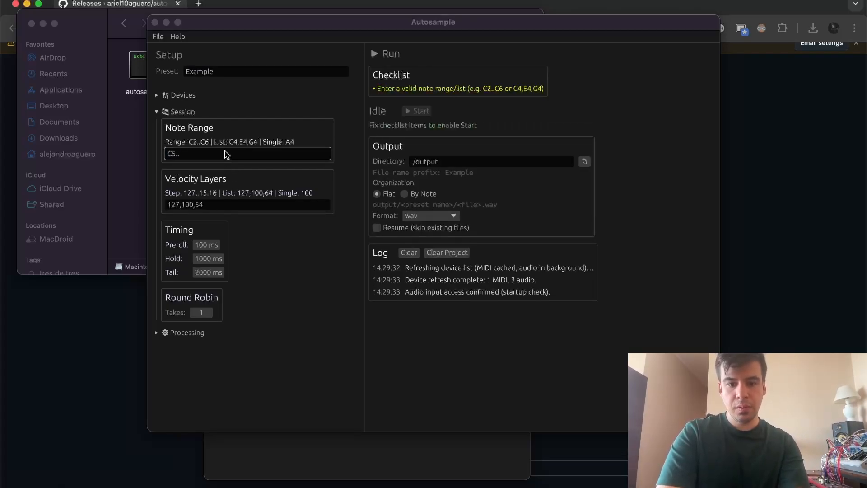
text(E5)
key(Return)
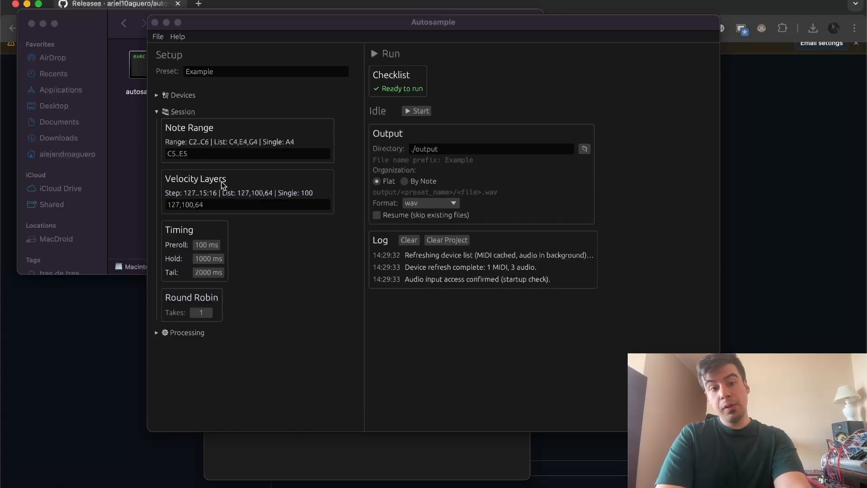
- Set the velocity layers to the list 100, 60, 30
click(257, 205)
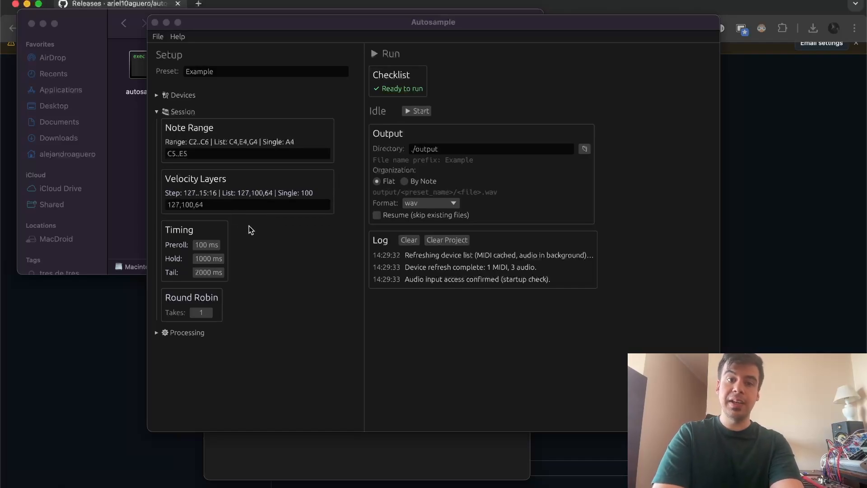
double_click(236, 205)
text(100)
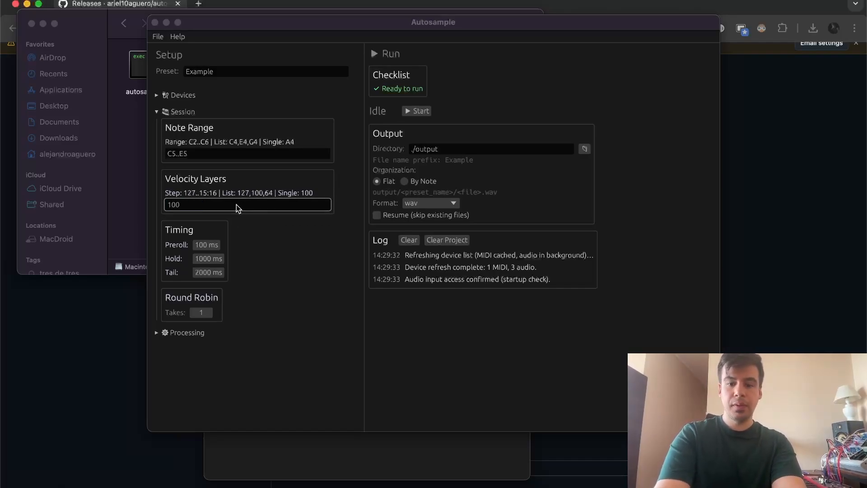
text(, 60, 30)
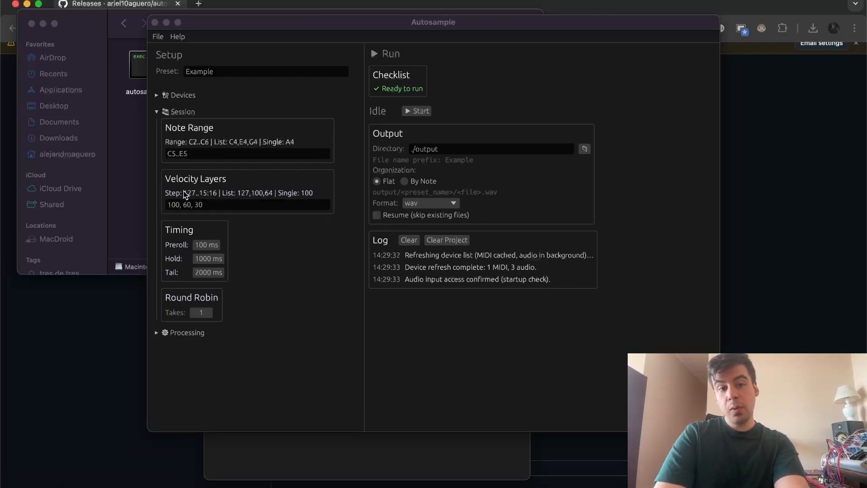
- Remove the 60 and 30 velocity layers, leaving 100 as the single layer
mouse_move(185, 194)
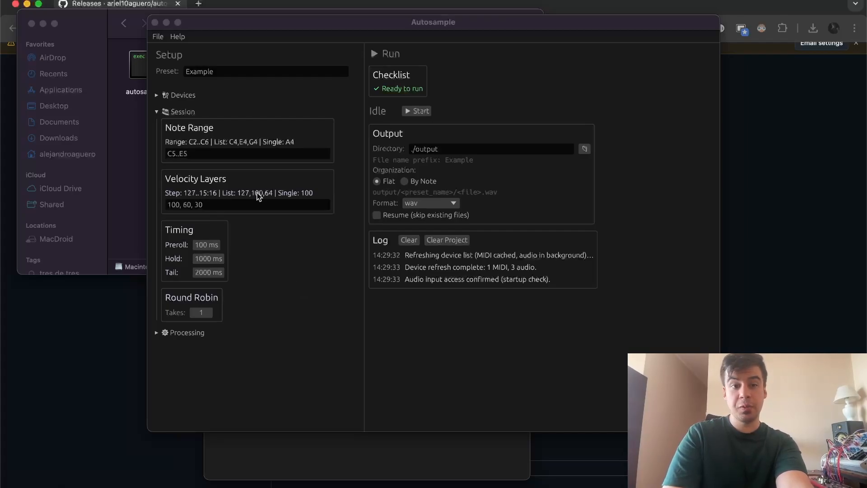
double_click(221, 205)
key(BackSpace)
key(BackSpace)
key(BackSpace)
key(BackSpace)
key(BackSpace)
key(BackSpace)
key(BackSpace)
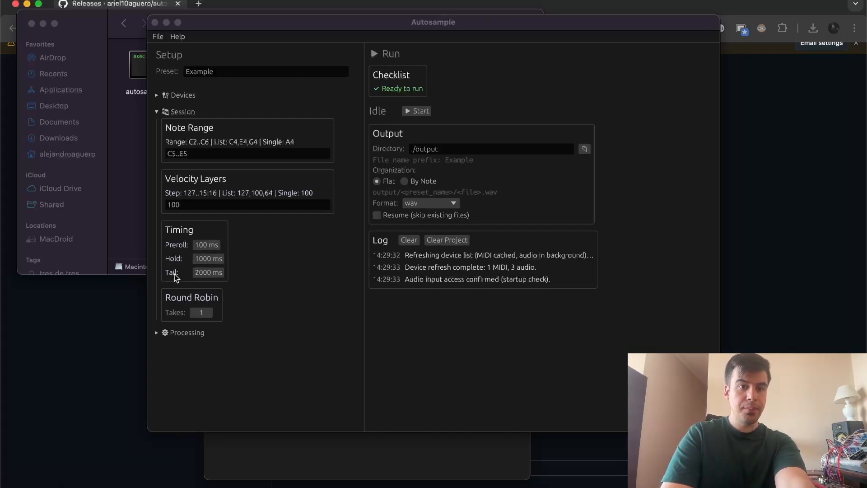
- In the session timing, set the hold time to 150 ms and the tail time to 400 ms
click(207, 245)
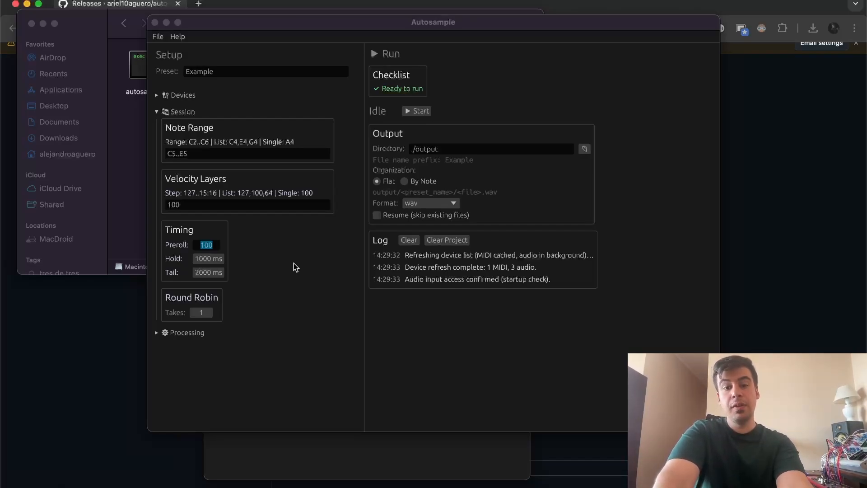
key(Return)
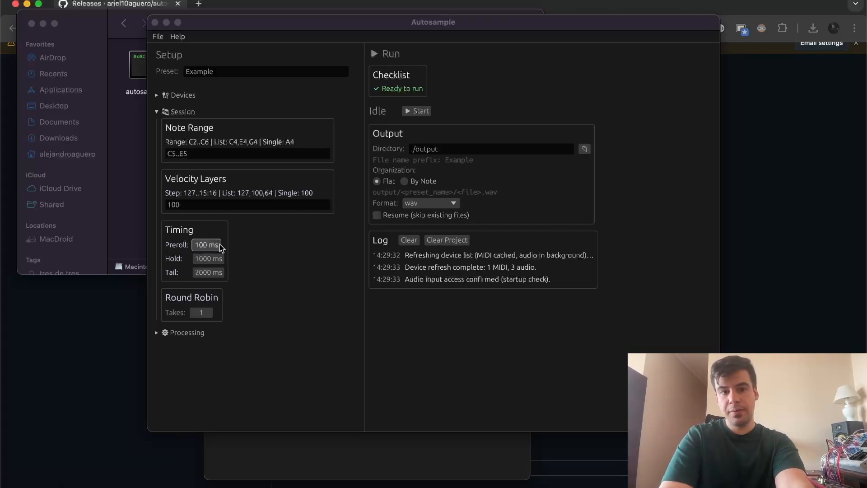
mouse_move(177, 260)
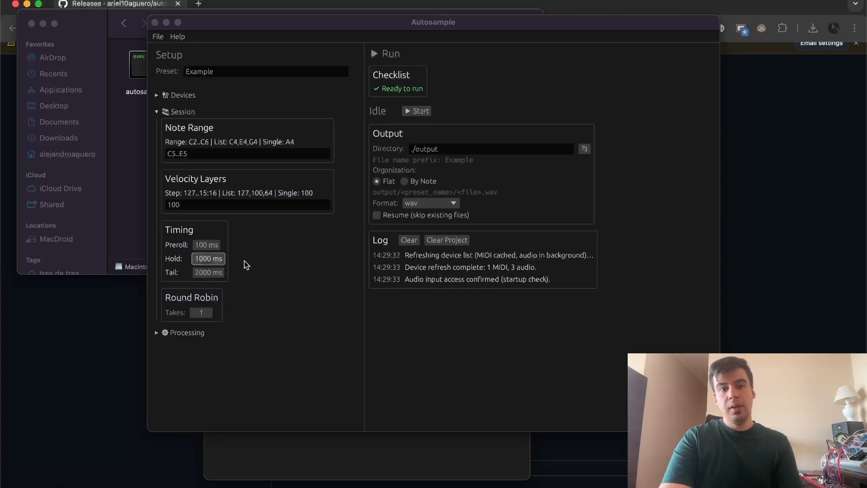
click(205, 260)
text(15)
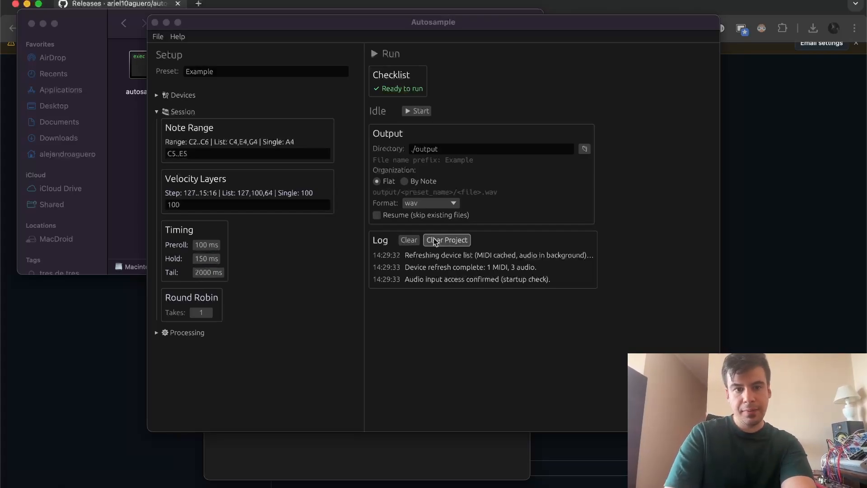
key(Return)
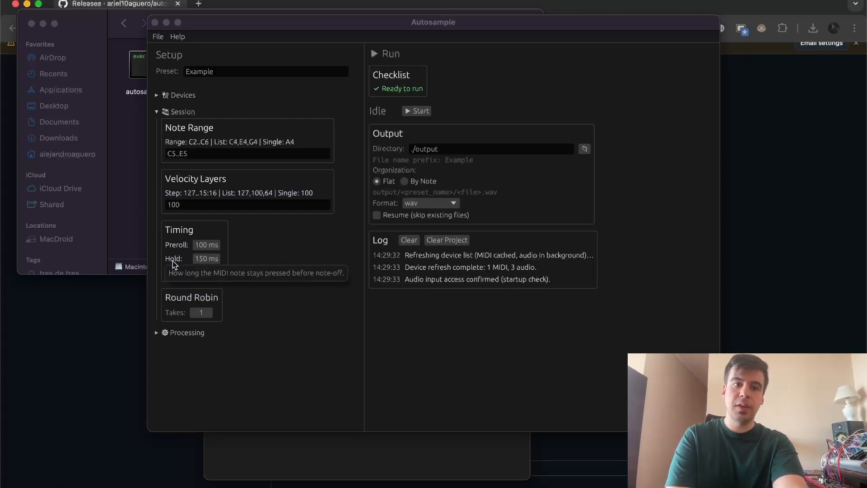
click(214, 273)
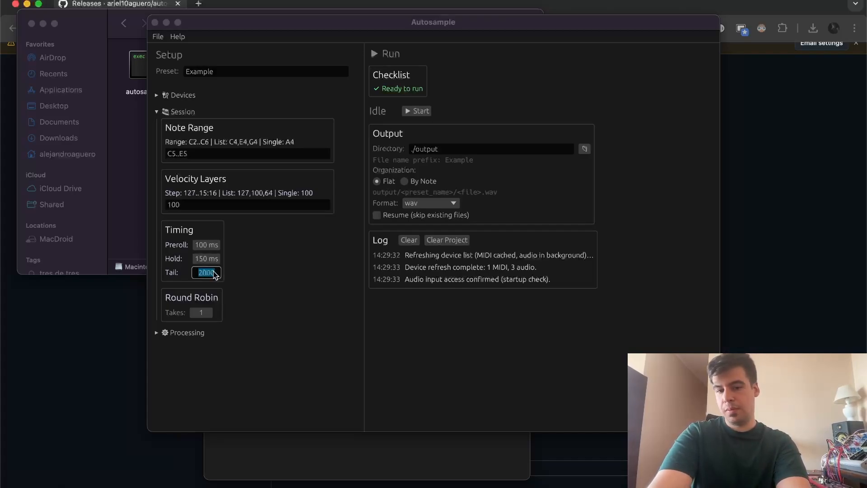
text(400)
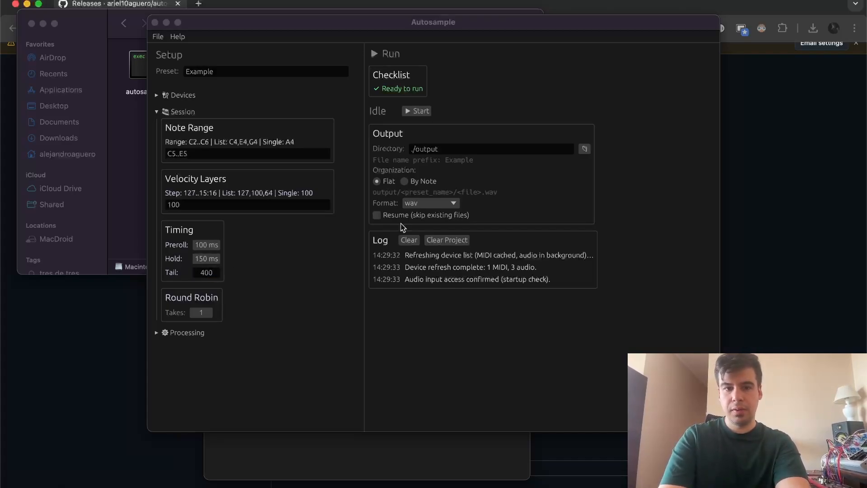
key(Return)
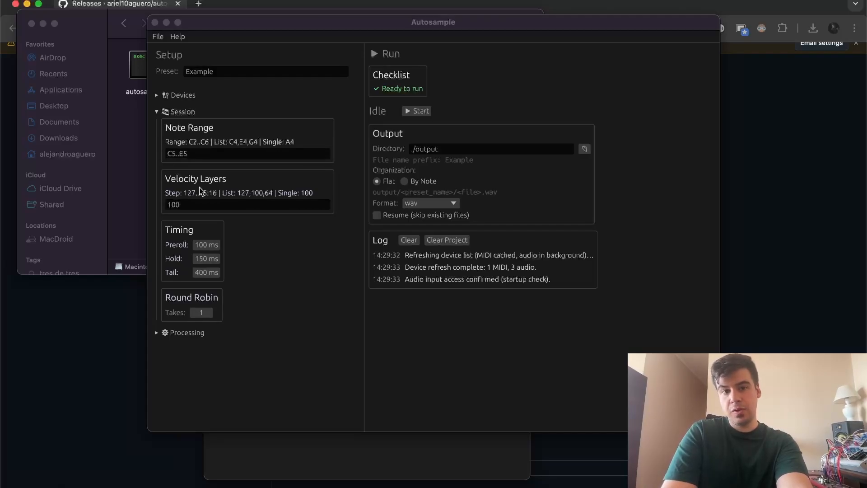
- Collapse the Session settings and review the silence trimming, normalization and fade options under Processing
click(163, 110)
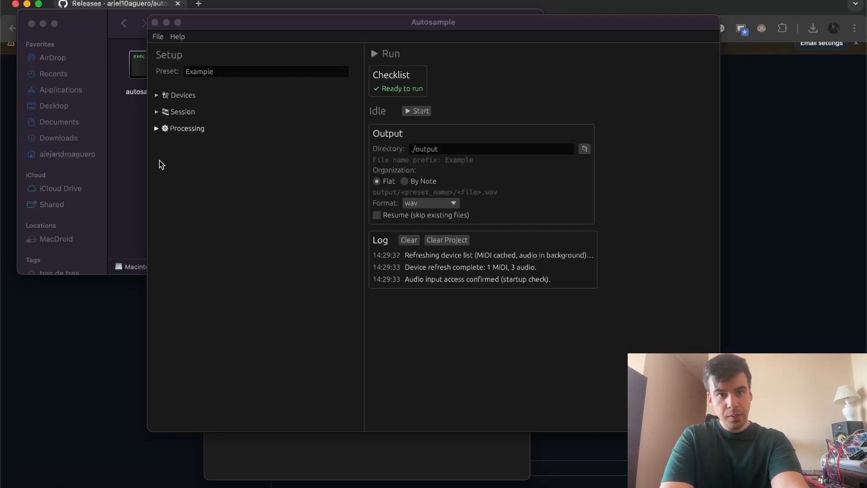
click(181, 128)
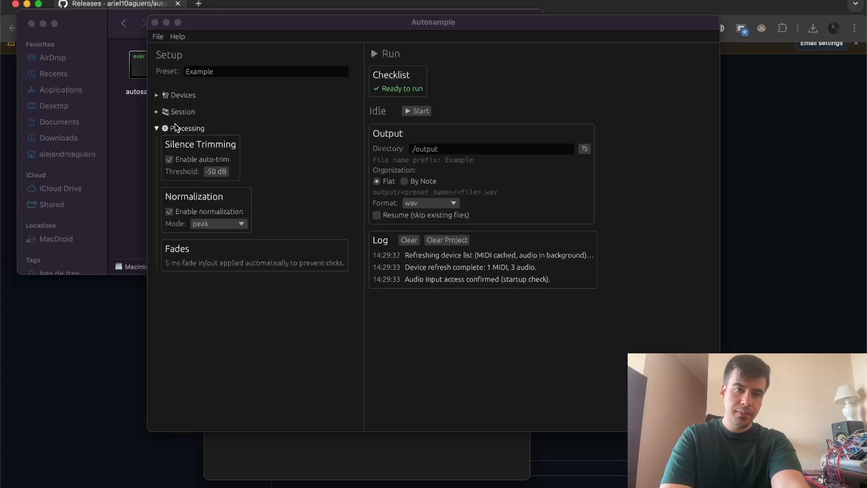
click(176, 128)
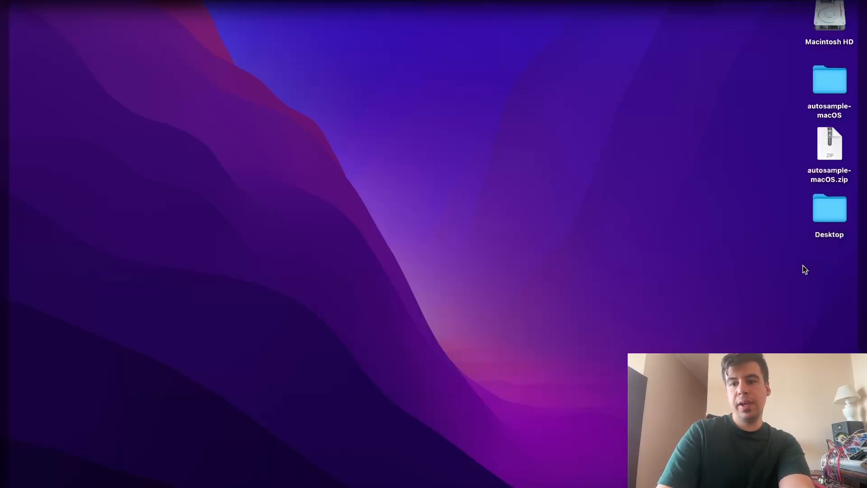
- Switch to the macOS desktop and create a new folder named Samples
right_click(804, 267)
click(745, 276)
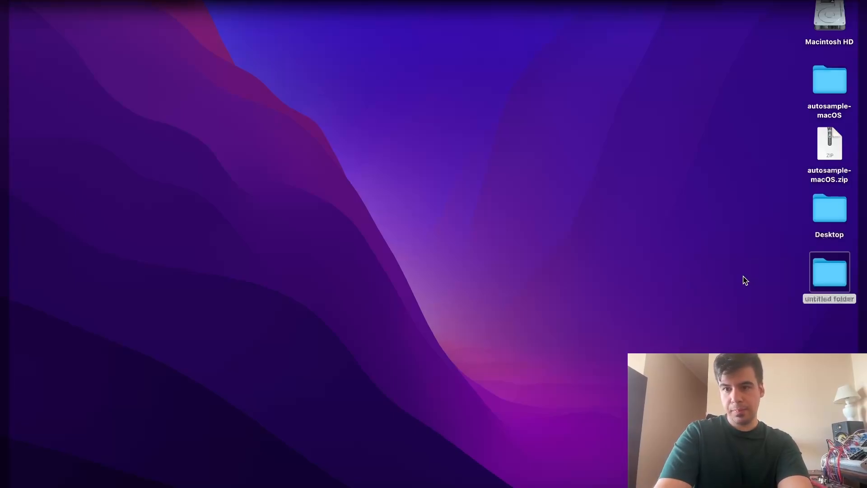
text(Samples)
key(Return)
- Return to Autosample and set the output directory to the Desktop folder located on the desktop
click(617, 487)
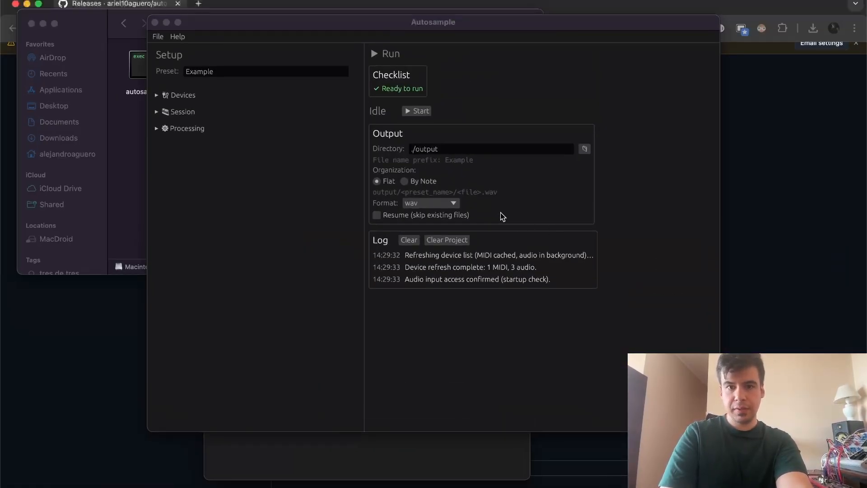
key(super+Tab)
key(super+Tab)
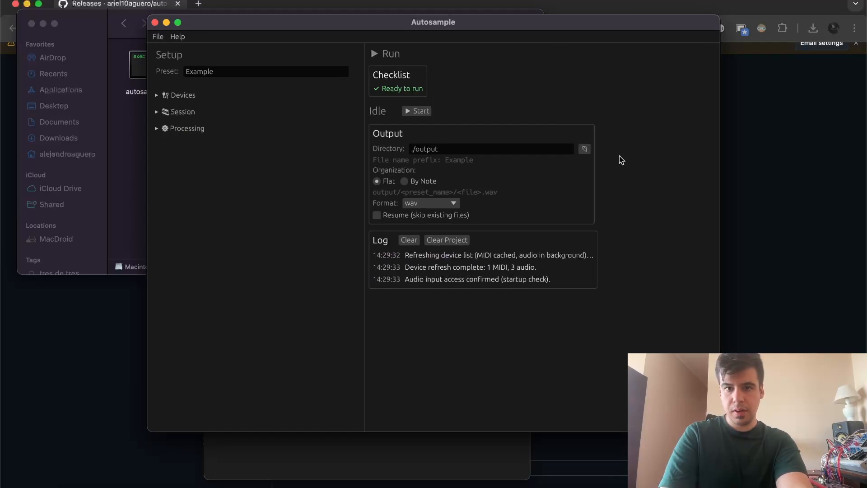
click(584, 149)
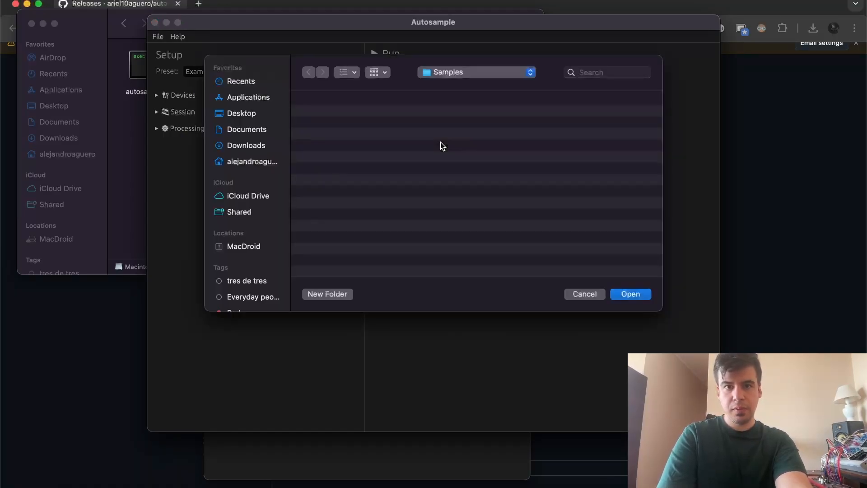
click(241, 113)
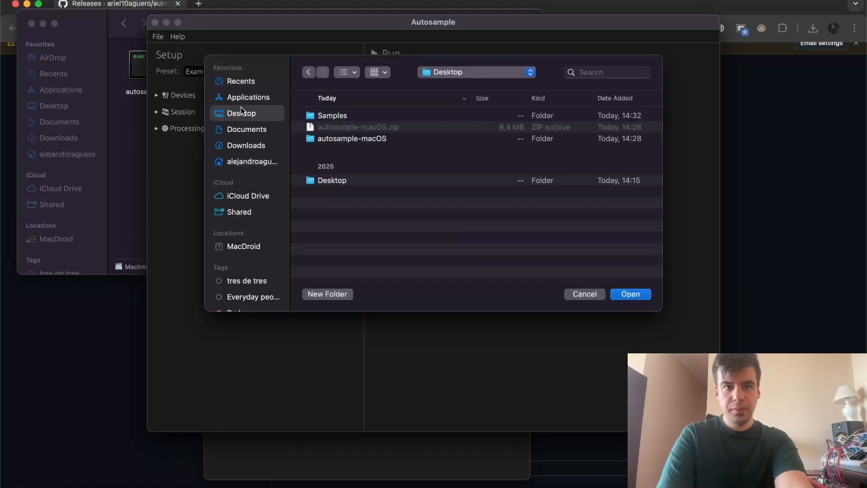
click(336, 182)
click(631, 294)
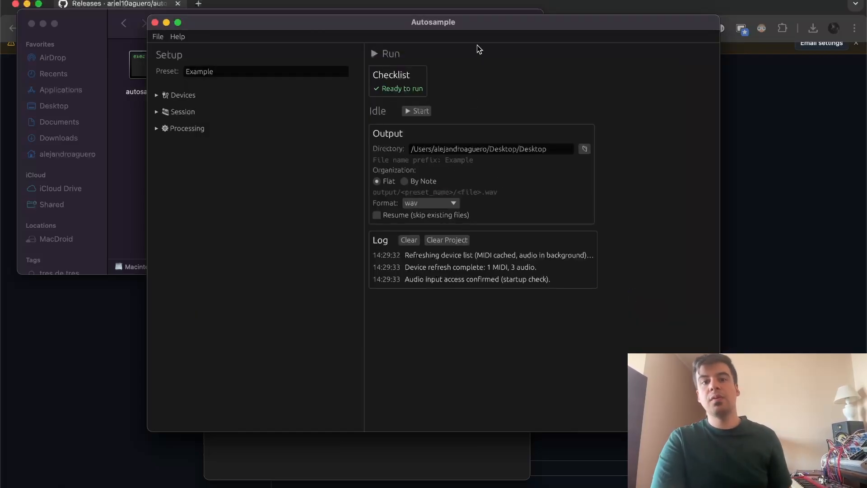
- Organize the output files By Note and start the sampling run
drag(455, 25, 461, 23)
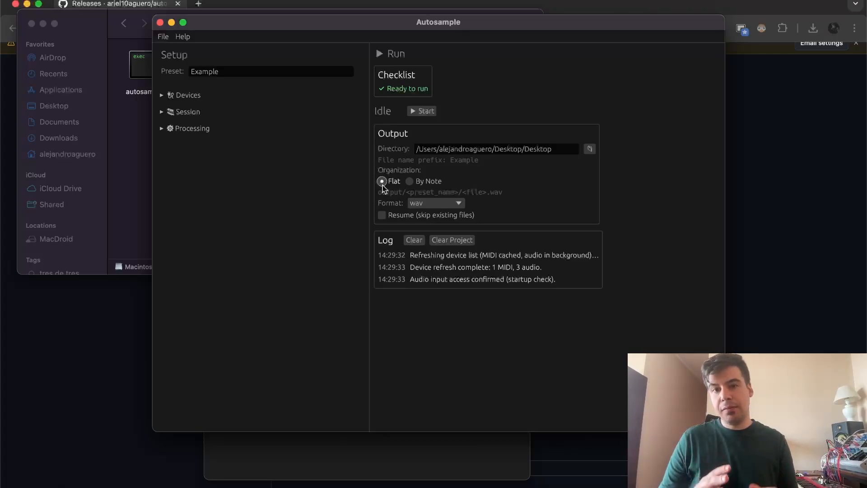
click(411, 181)
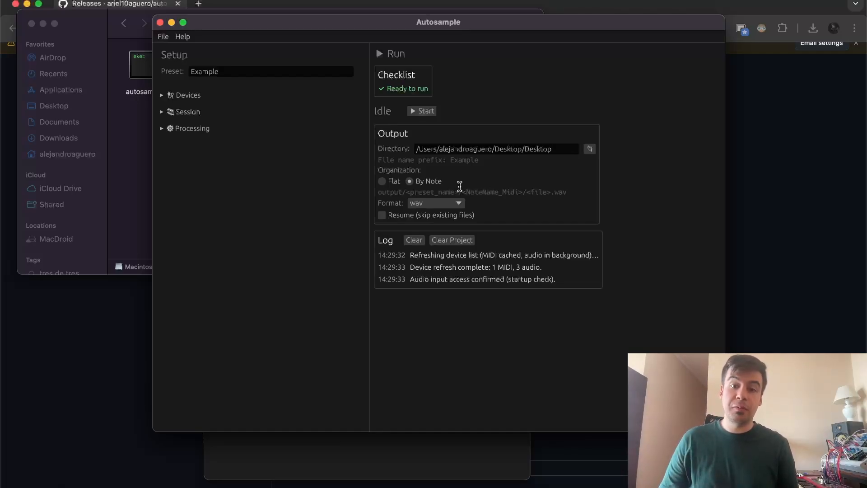
click(426, 111)
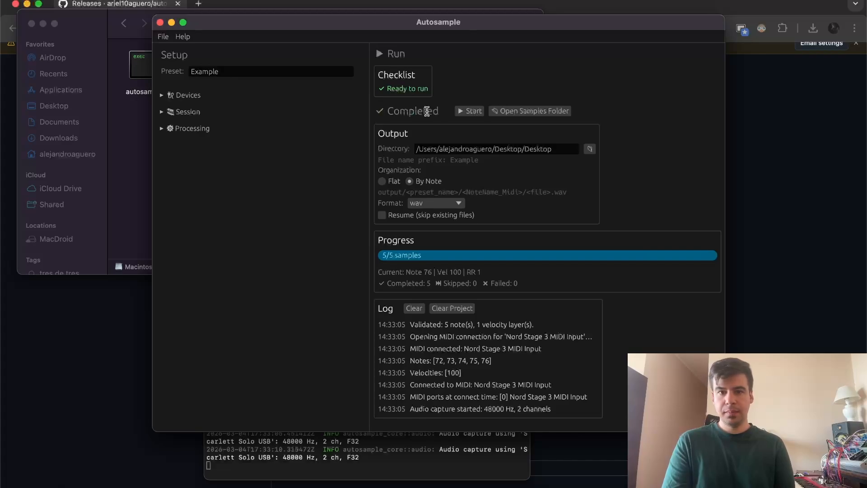
- Open the samples folder and expand the C5, Cs5, D5 and Ds5 folders to examine the recorded files
click(534, 111)
click(166, 83)
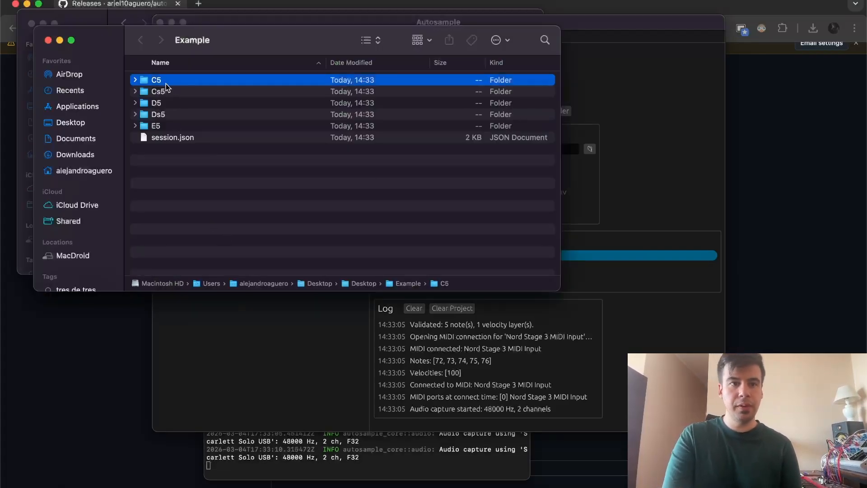
key(Right)
key(Down)
key(Down)
key(Right)
key(Down)
key(Down)
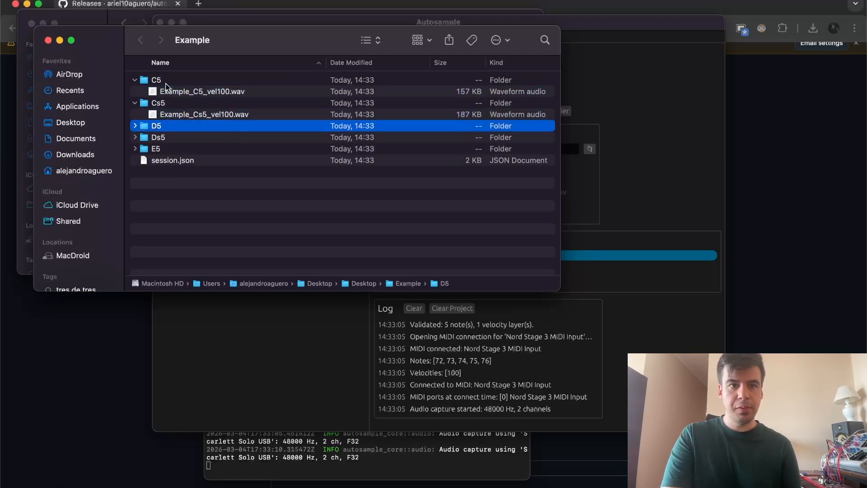
key(Right)
key(Down)
key(Down)
key(Down)
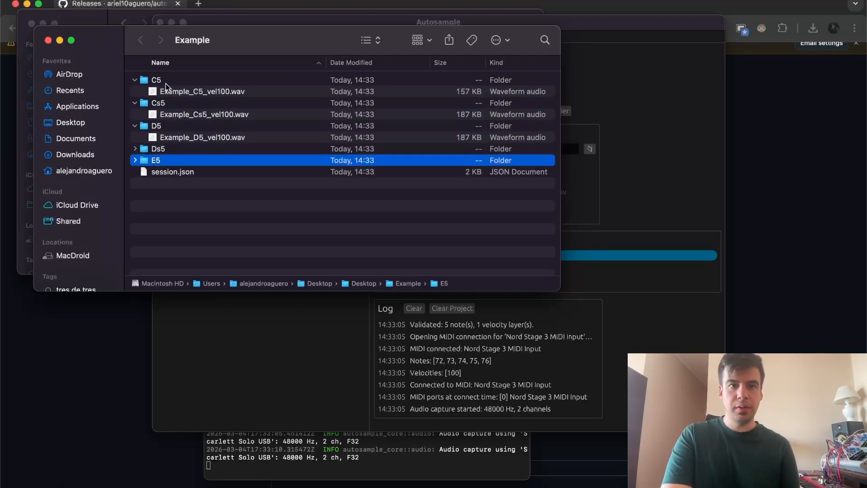
key(Up)
key(Right)
click(224, 141)
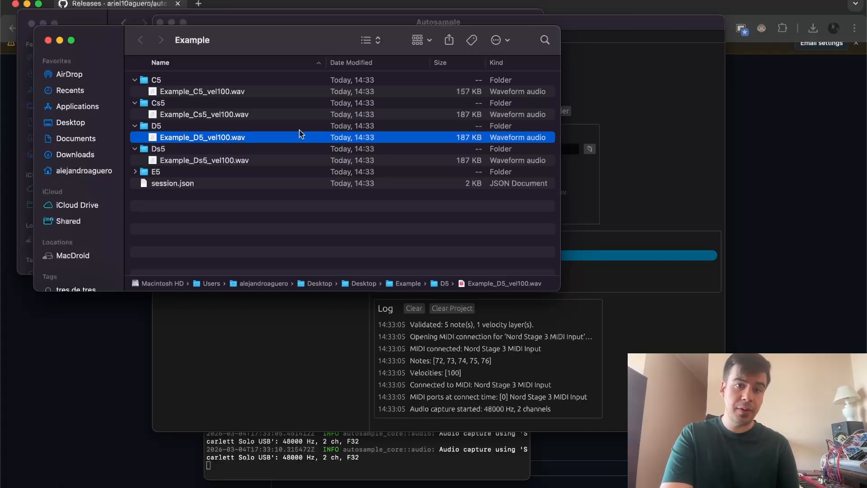
- Return to Autosample and review the Devices settings, then the Session note range, velocity and timing settings
click(676, 141)
click(186, 95)
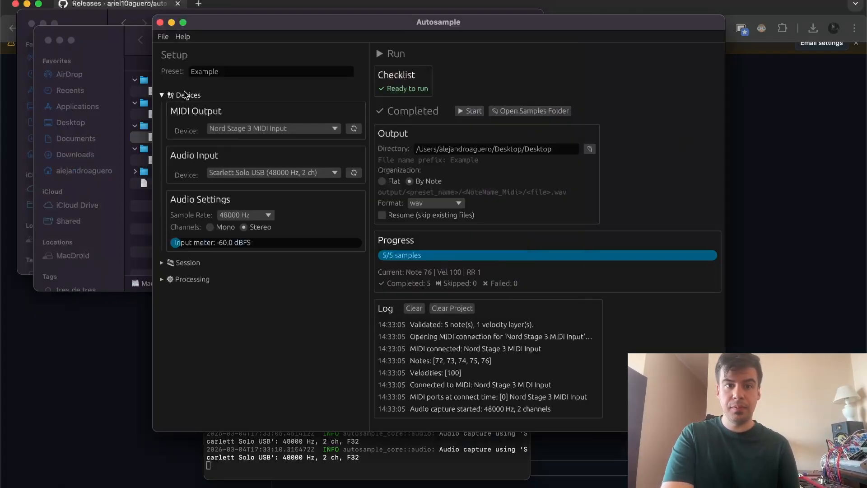
click(185, 95)
click(186, 112)
click(188, 154)
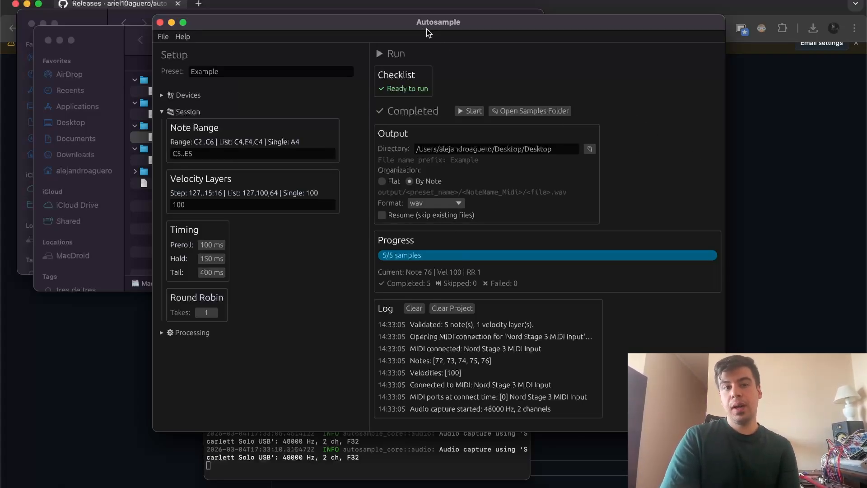
- Close the open Finder windows and copy the pathname of the autosample-macOS folder on the desktop
click(48, 41)
click(31, 23)
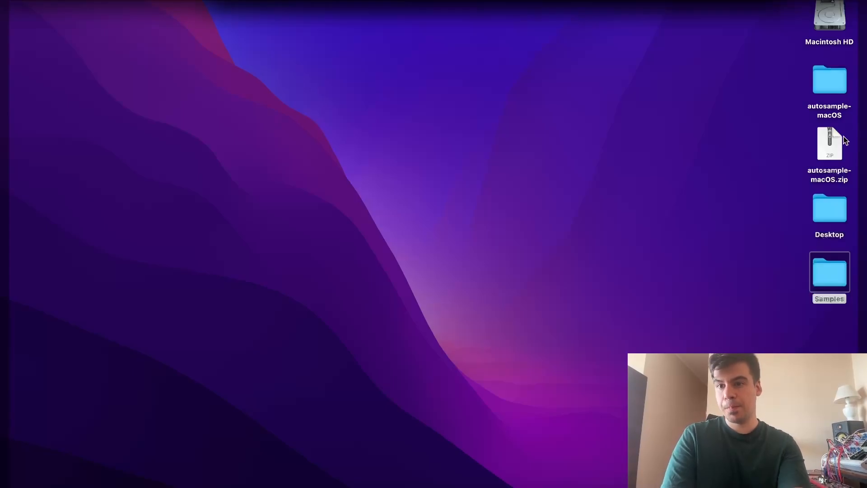
click(827, 147)
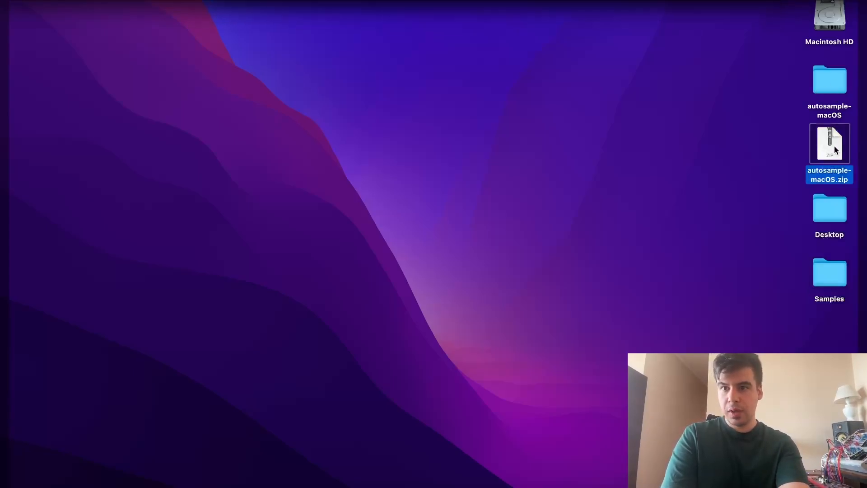
click(836, 77)
right_click(835, 77)
key(alt)
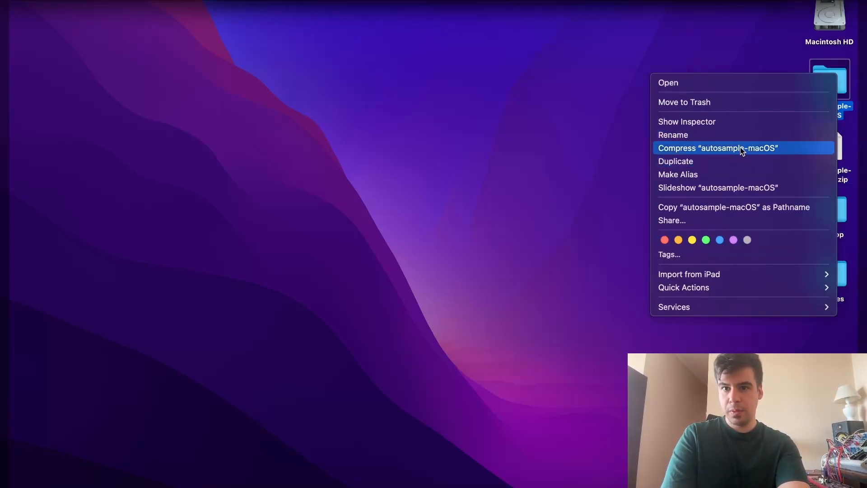
click(840, 82)
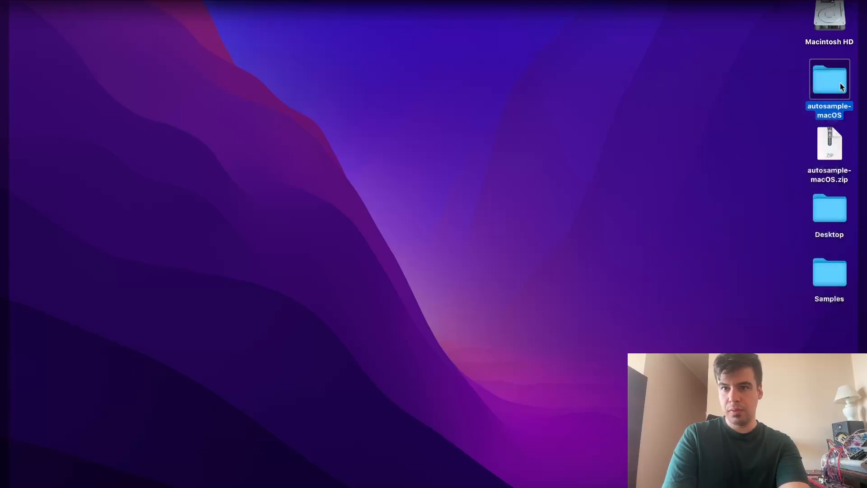
right_click(843, 82)
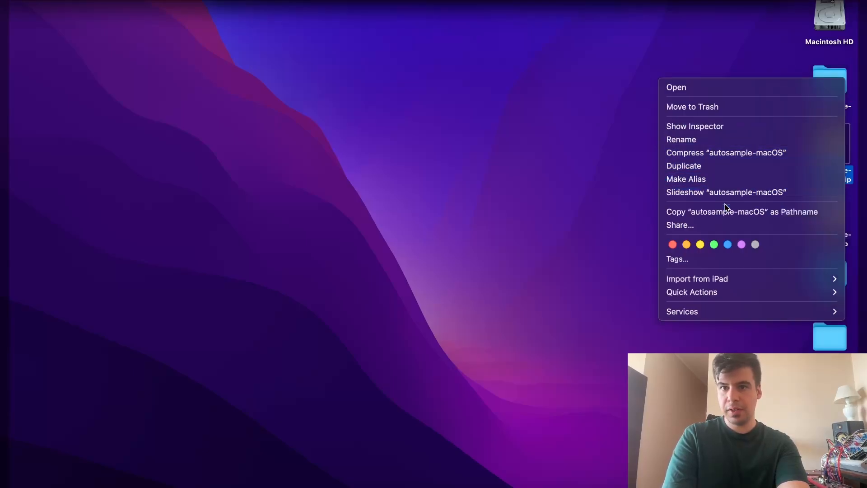
click(719, 213)
- Open iTerm, change to the autosample-macOS directory using the copied path, and list its contents with ls
key(super+space)
text(iterm)
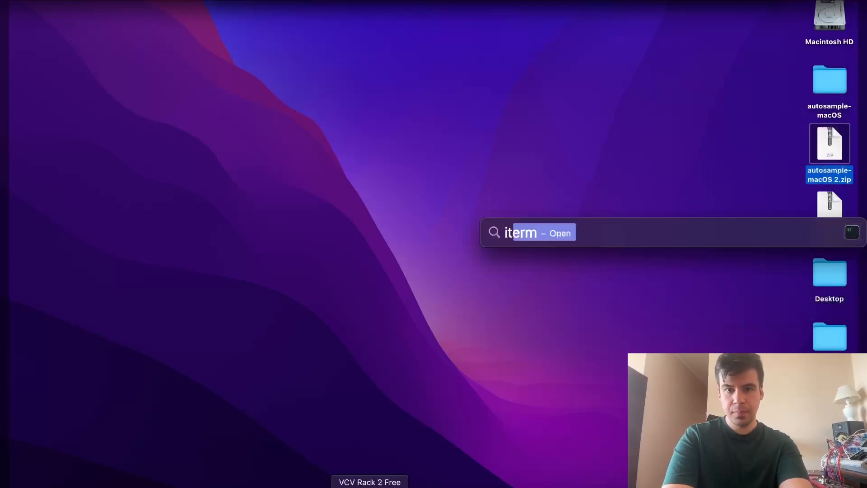
key(Return)
text(Cd)
key(BackSpace)
key(BackSpace)
key(BackSpace)
text(cd)
text("/Users/alejandroaguero/Desktop/autosample-macOS")
key(Return)
text(ls)
key(Return)
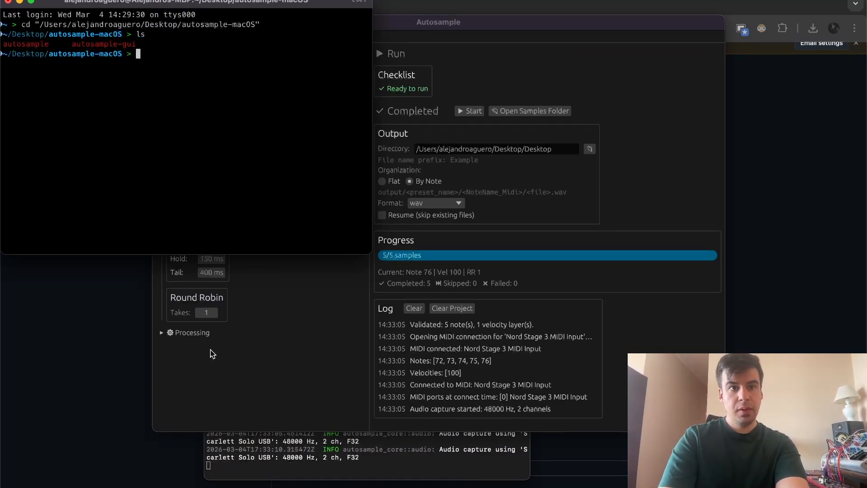
- Try to run ./autosample in the terminal and cancel the unverified-developer dialog
double_click(17, 44)
click(86, 55)
double_click(83, 54)
click(183, 58)
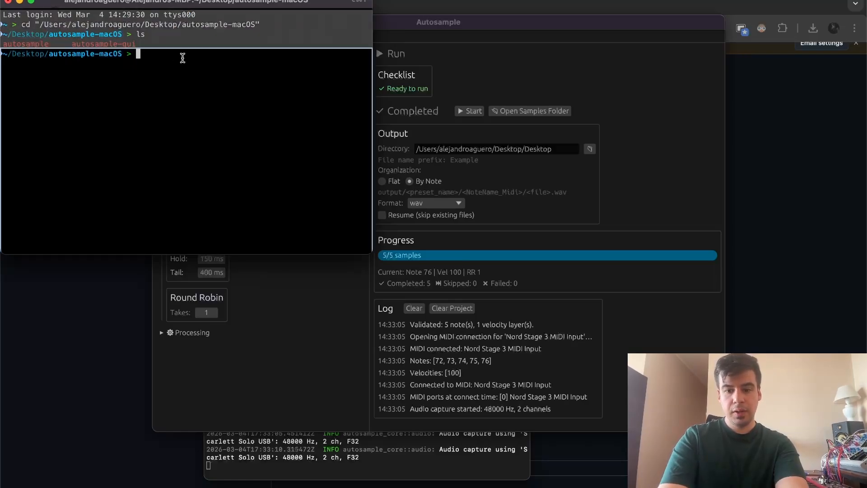
text(./auto)
key(Tab)
key(Return)
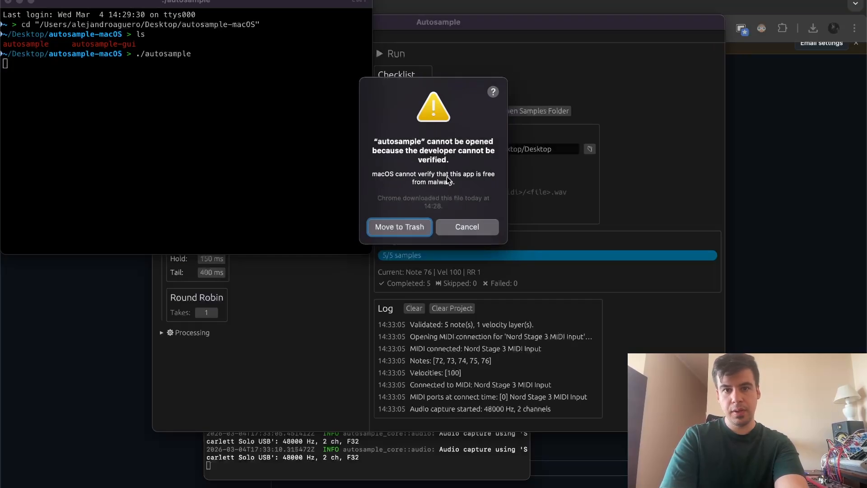
click(487, 227)
click(490, 235)
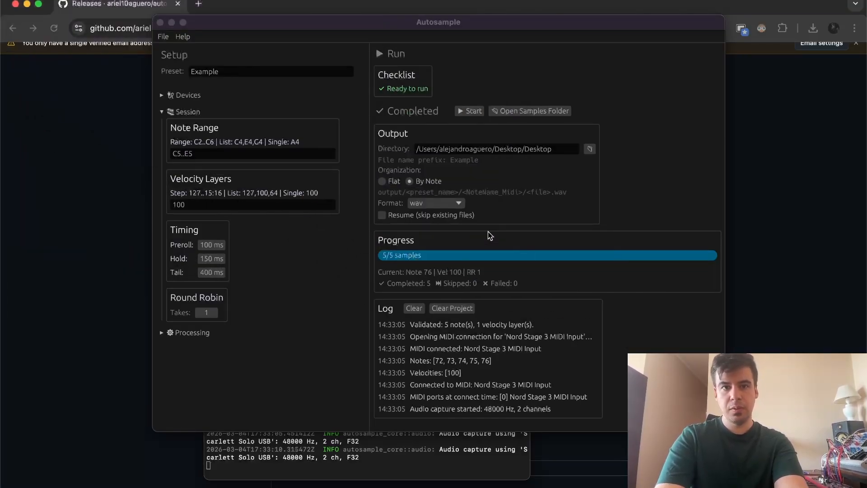
- Open System Settings and allow the blocked autosample program to run anyway under Privacy & Security
key(super+space)
text(S)
key(Escape)
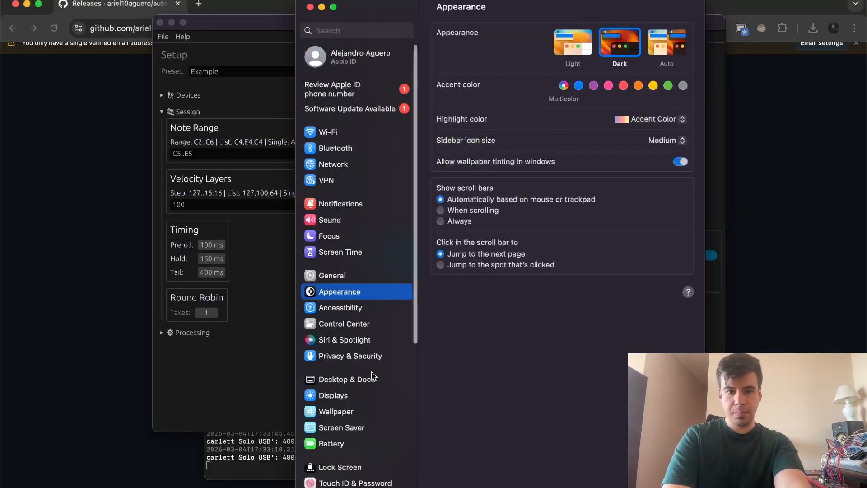
scroll(381, 292, down, 1)
click(380, 331)
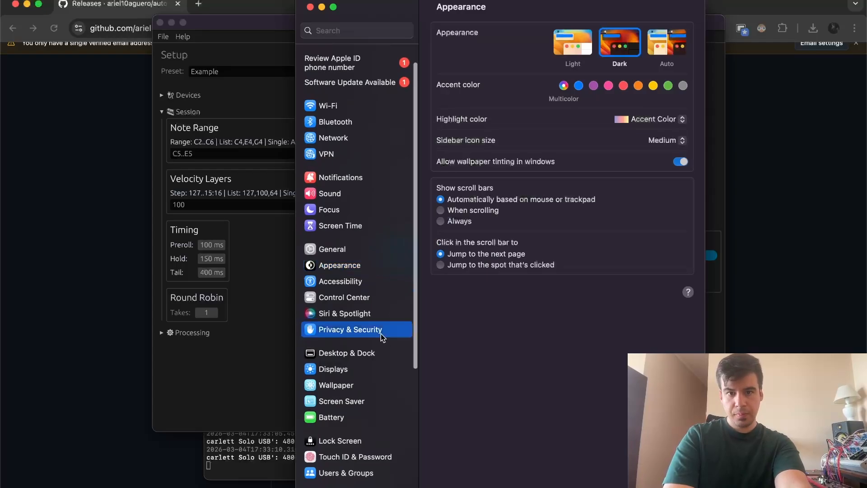
scroll(617, 319, down, 10)
click(670, 197)
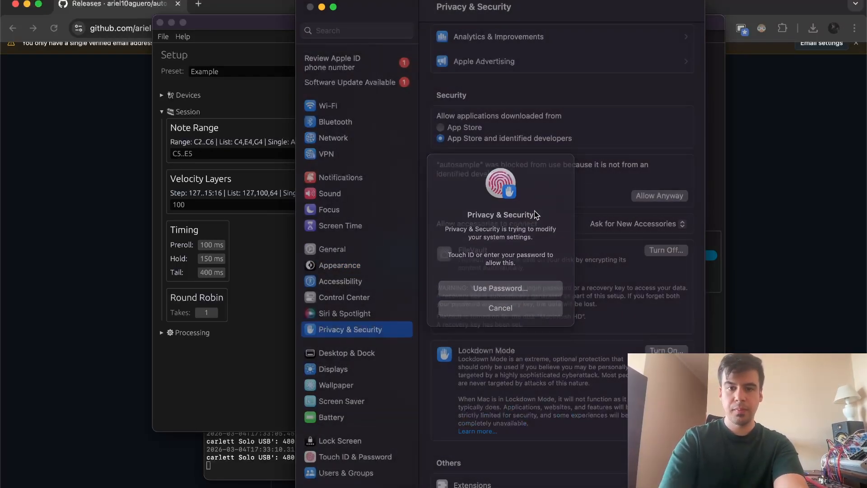
- Switch back to iTerm, run ./autosample again and approve opening it
click(627, 487)
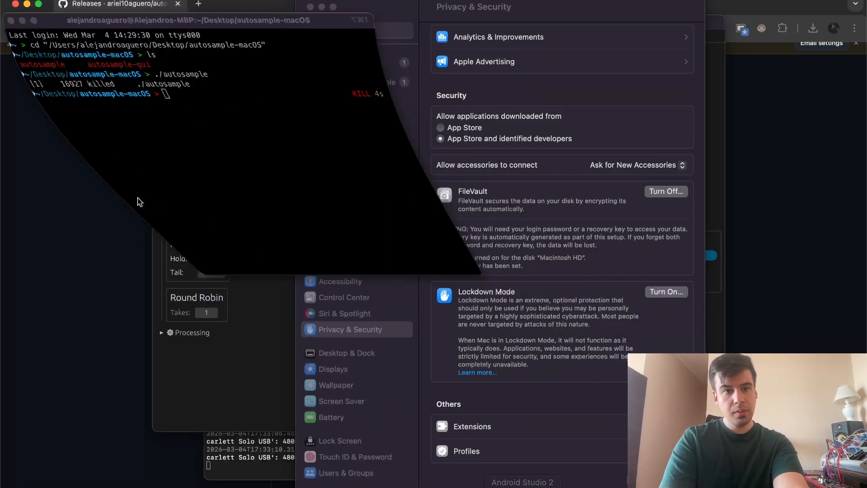
key(Up)
key(Return)
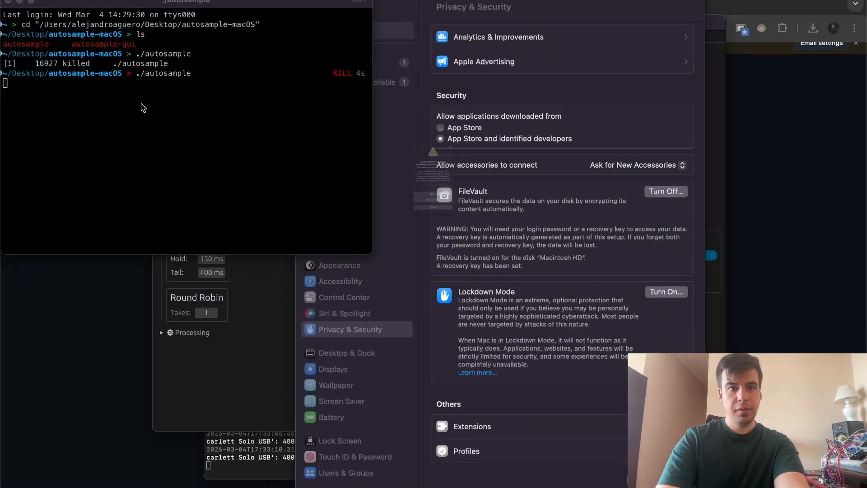
click(452, 234)
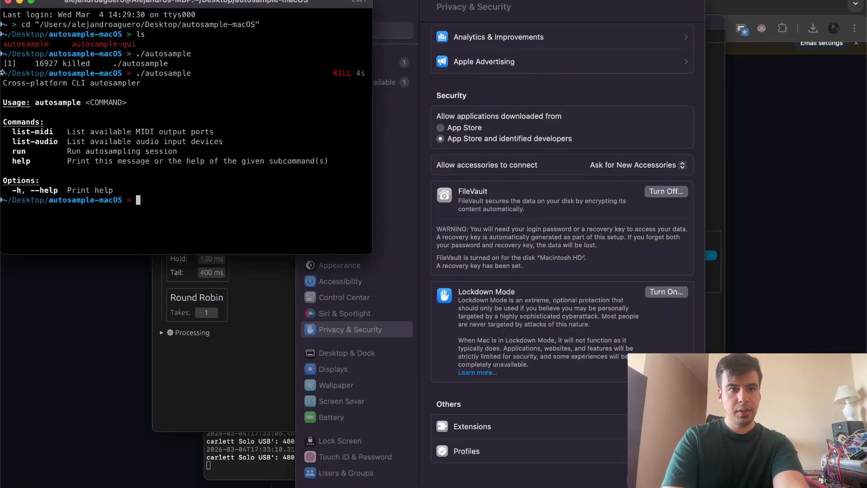
- List the available MIDI output ports with ./autosample list-midi
key(Up)
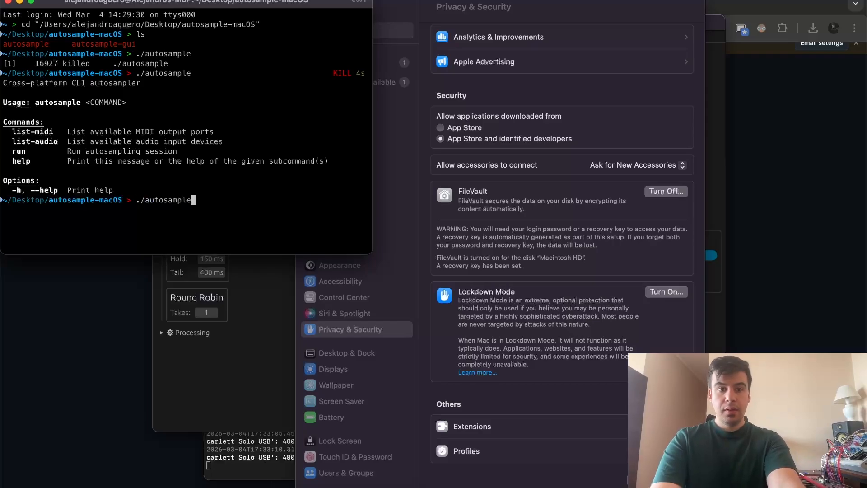
text(-)
text(list-mi)
text(di)
key(Left)
key(Left)
key(Left)
key(Left)
key(Left)
key(Left)
key(Left)
key(Left)
key(Left)
key(BackSpace)
key(Return)
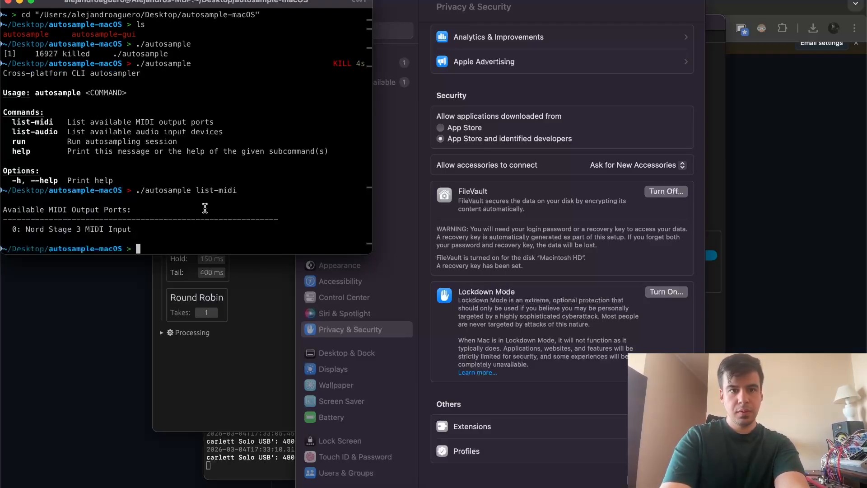
- List the audio input devices with ./autosample list-audio and examine the output in an enlarged terminal window
key(Up)
key(BackSpace)
key(BackSpace)
key(BackSpace)
key(BackSpace)
text(a)
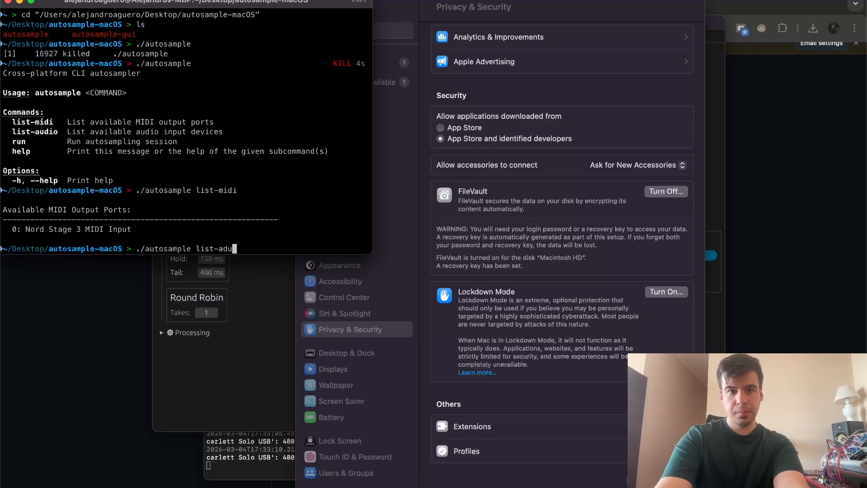
text(udio)
key(Return)
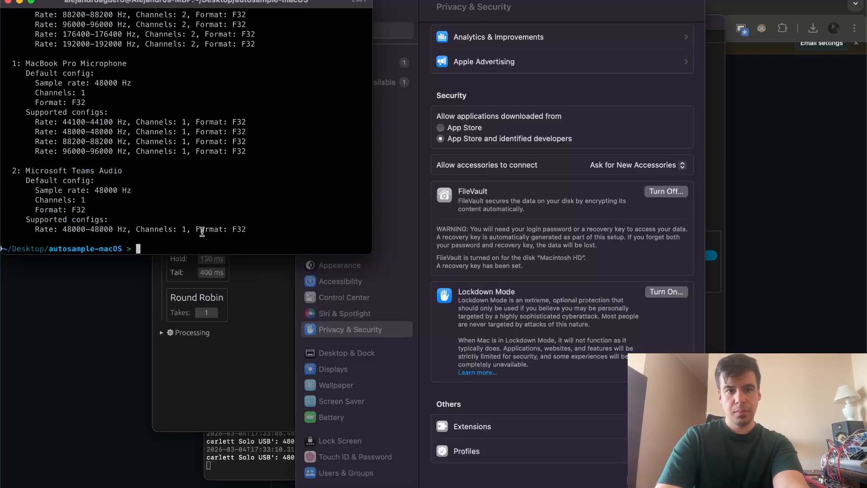
double_click(260, 5)
scroll(252, 223, up, 3)
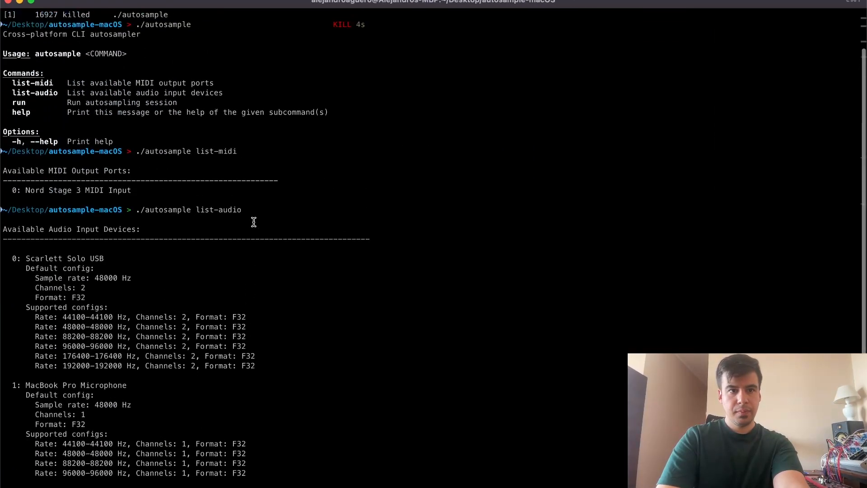
- Switch to Chrome, open the CLI Autosampler User Guide in the autosample GitHub repository and copy its full text
scroll(251, 223, down, 3)
click(421, 485)
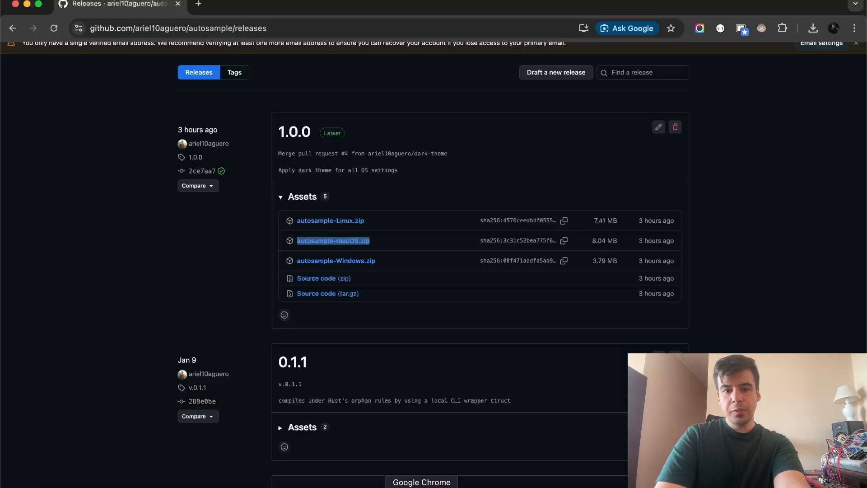
scroll(231, 170, down, 1)
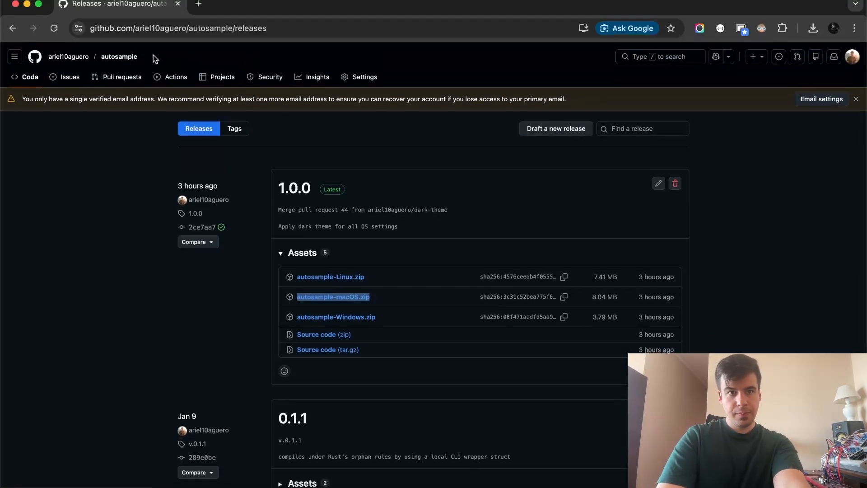
click(120, 60)
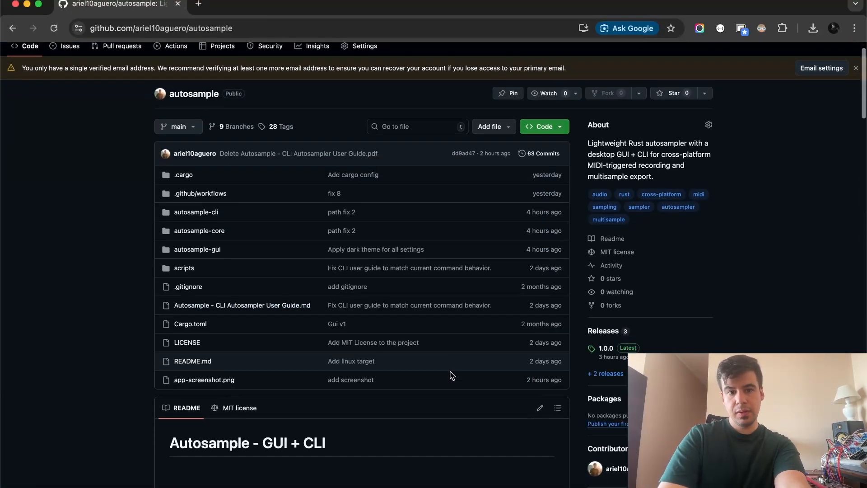
scroll(450, 374, down, 5)
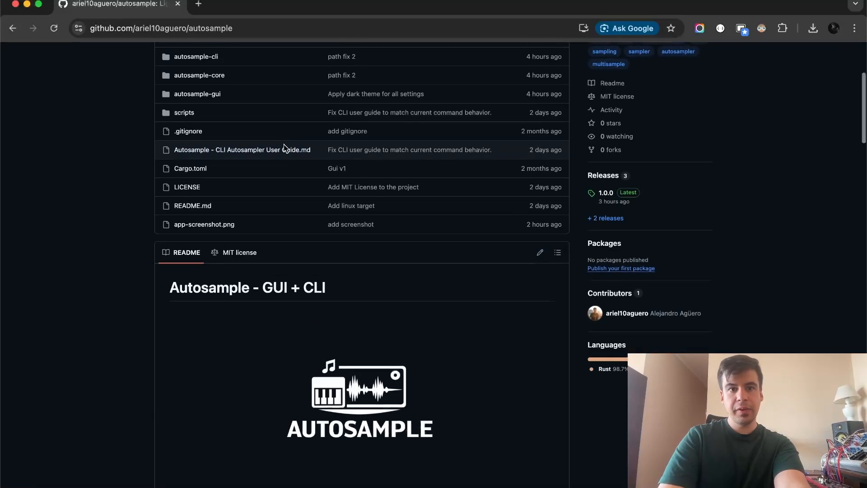
click(232, 153)
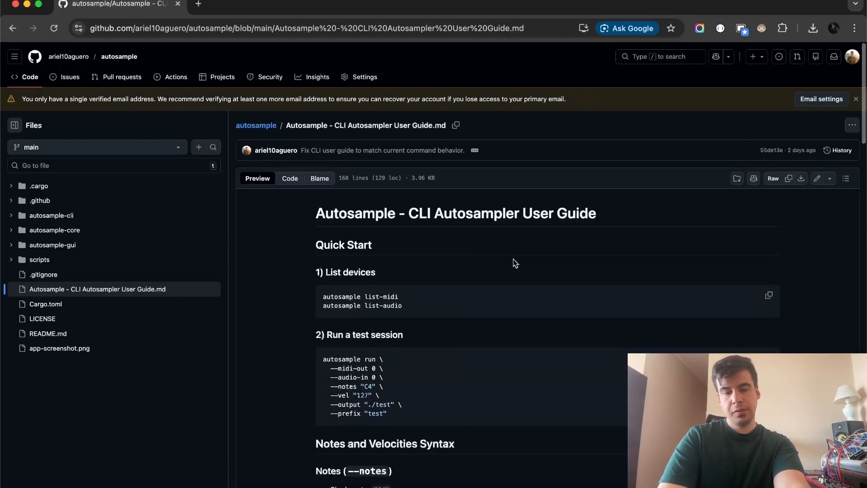
scroll(514, 261, down, 3)
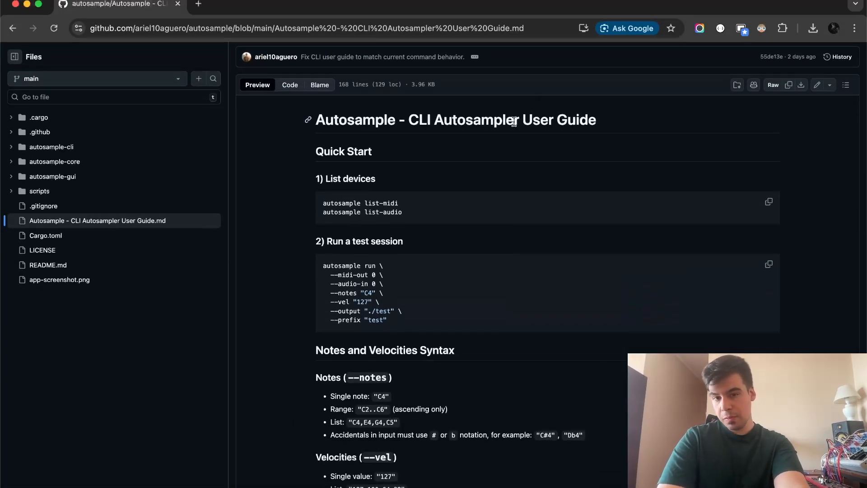
key(super+a)
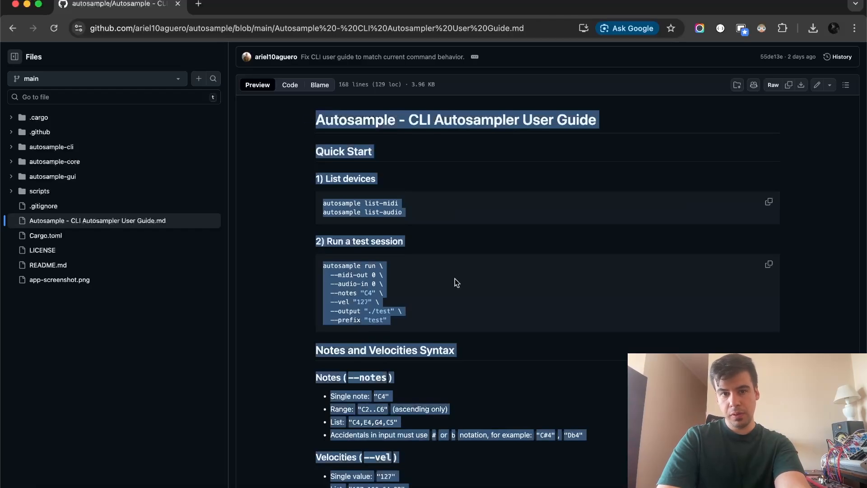
- Open gemini.google.com/app in a new browser tab and paste the user guide into the prompt
click(199, 4)
text(ga)
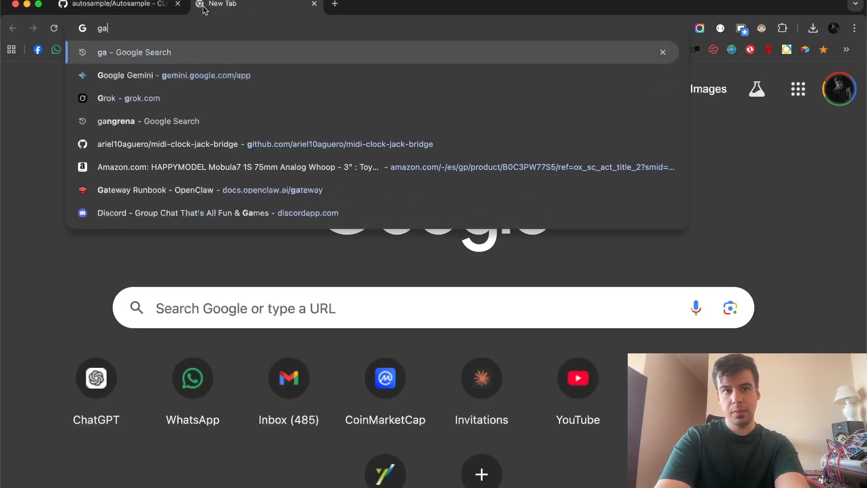
key(BackSpace)
text(m)
key(BackSpace)
text(emini.google.com/app)
key(Return)
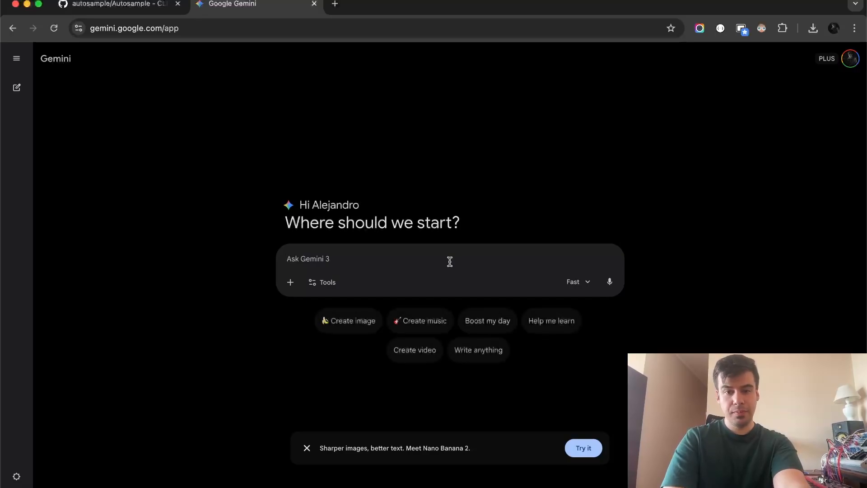
text(| Audio device not found | Run `autosample list-audio` and use exact name or index | | Start of sample is cut | Increase `--preroll-ms` (for example `150`) | | Release is cut off | Increase `--tail-ms` (for example `3000`) | | Files too quiet | Use `--normalize peak` | | Files clip/too loud | Use `--normalize -1dB` | | Need to continue interrupted run | Re-run same command with `--resume` |)
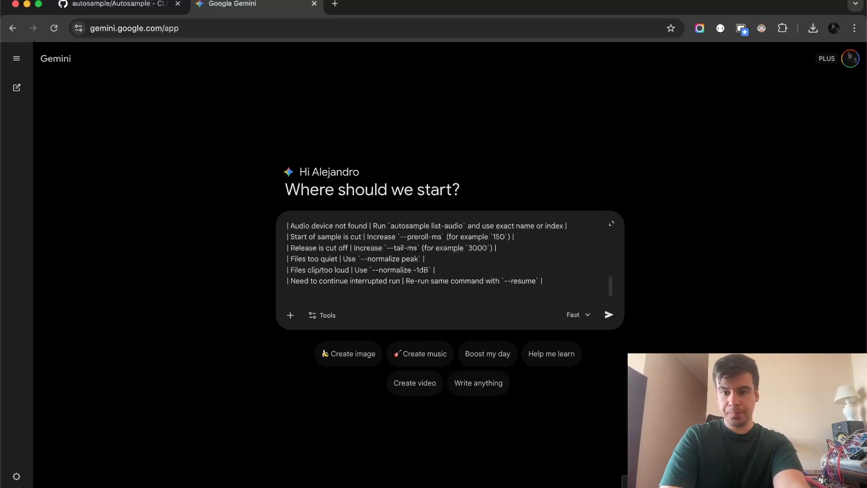
- Copy the device listing output from iTerm and add it below the guide in the Gemini prompt
key(super+Tab)
drag(1, 131, 208, 481)
key(super+Tab)
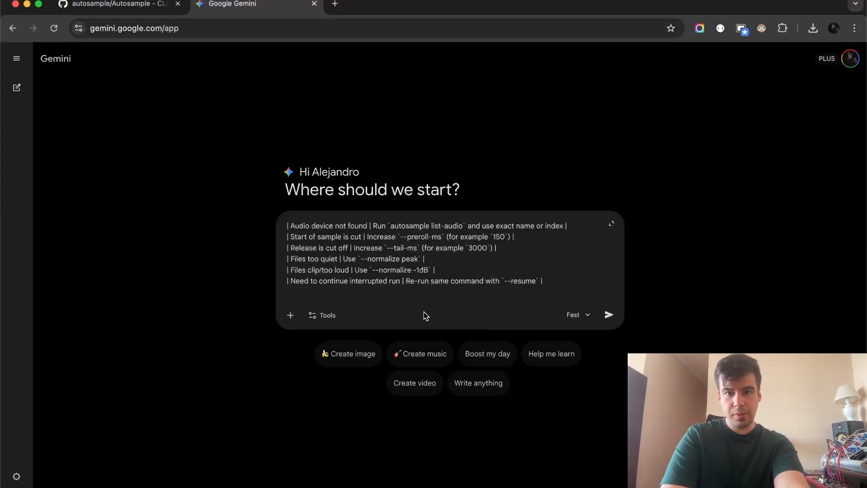
key(shift+Return)
key(super+v)
key(shift+Return)
key(shift+Return)
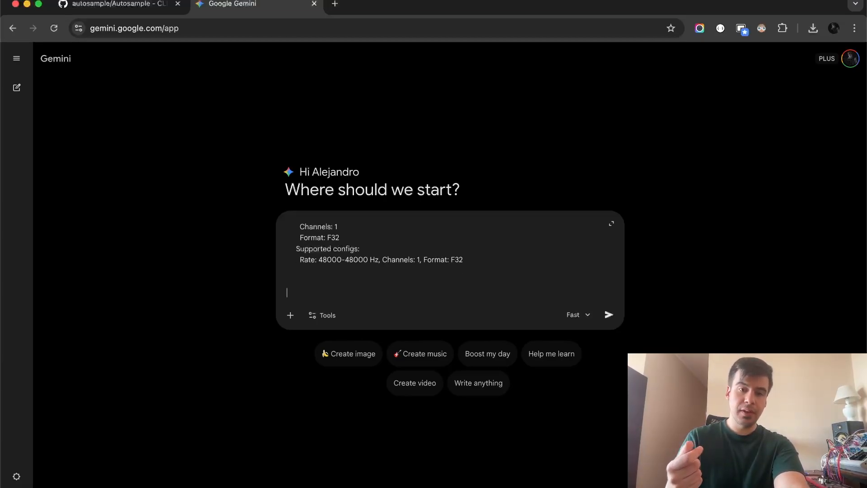
- Ask Gemini to "generate a command to sample from C4 to D4" at the end of the prompt and submit it
text(generate a command to sample)
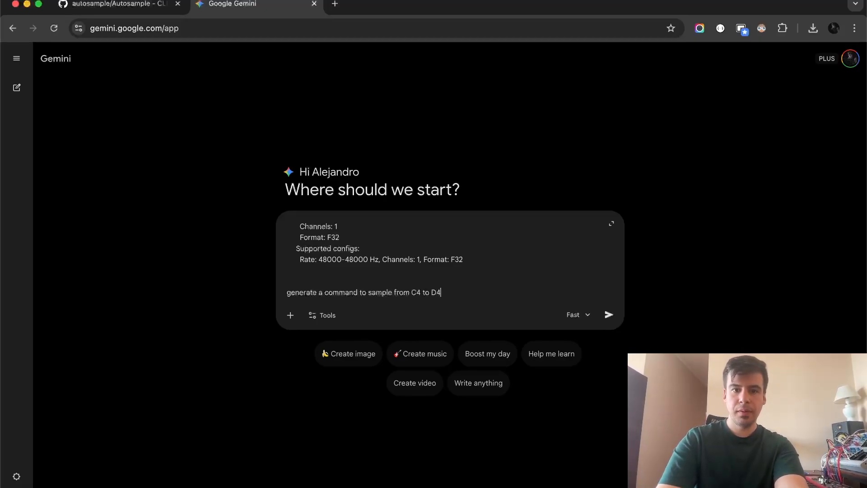
text(from C4 to D4)
key(Return)
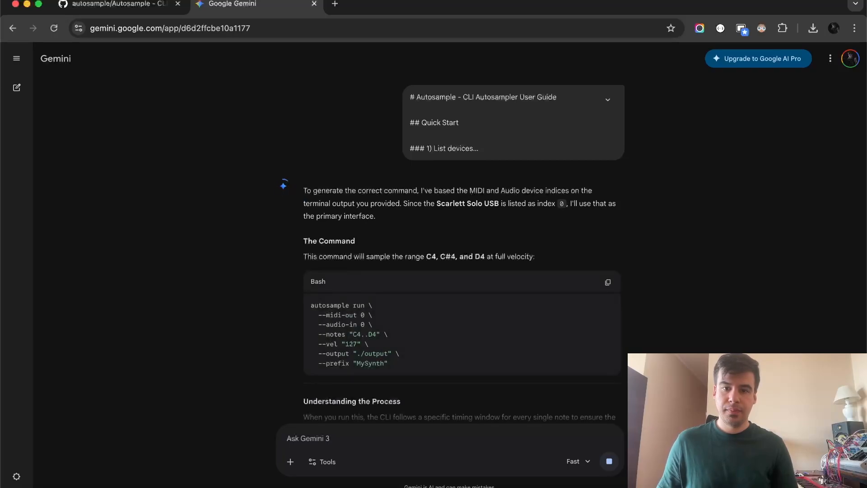
- Review Gemini's reply and copy the generated autosample run command
scroll(484, 273, down, 2)
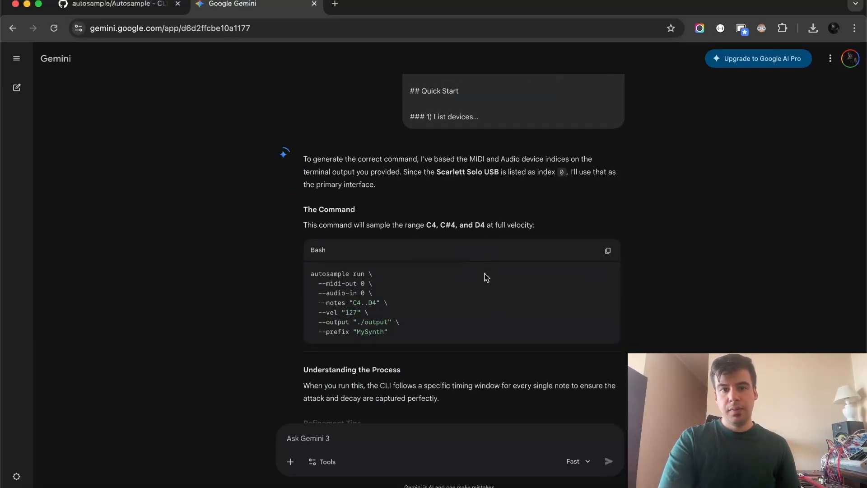
scroll(484, 229, down, 1)
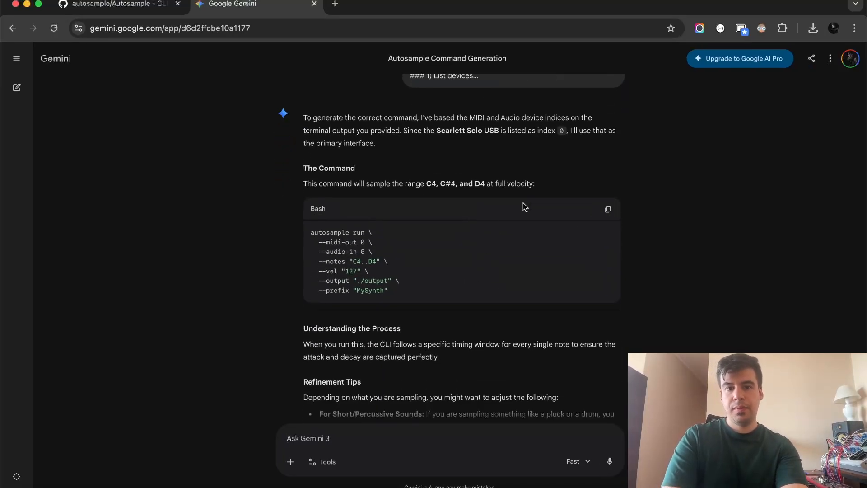
click(608, 209)
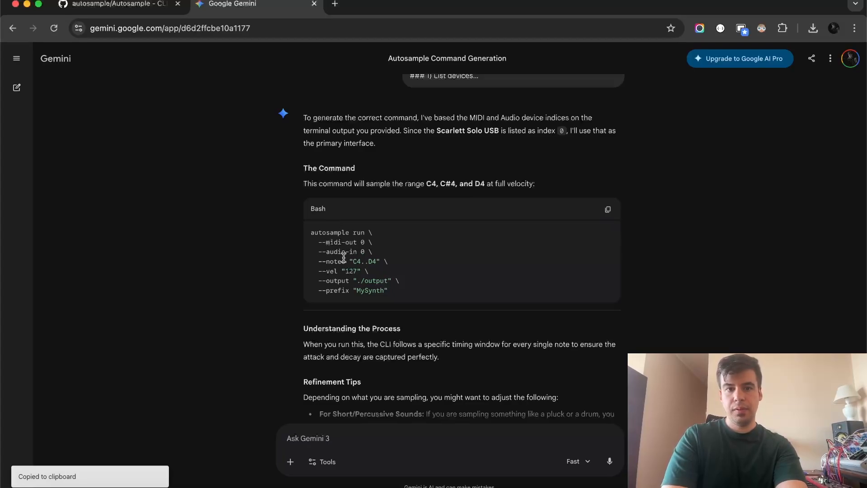
- Switch to iTerm, clear the terminal and run the copied command prefixed with ./ to sample C4..D4 at velocity 127
key(super+Tab)
click(511, 379)
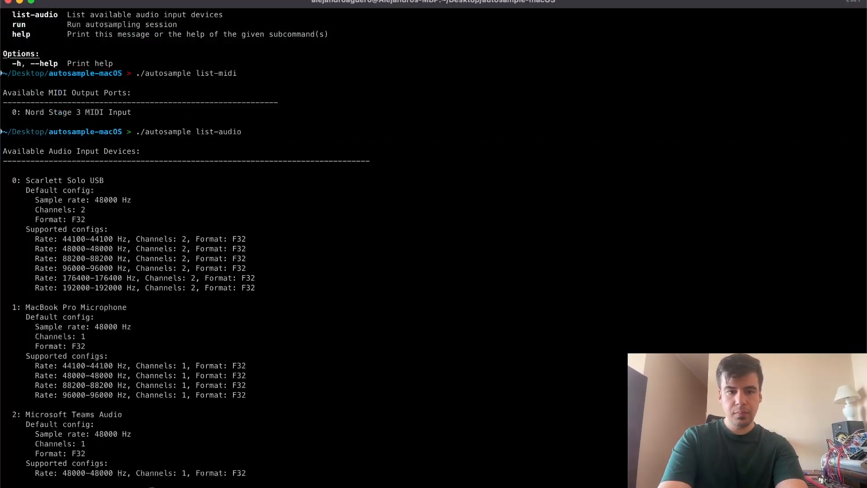
key(ctrl+l)
text(./)
key(super+v)
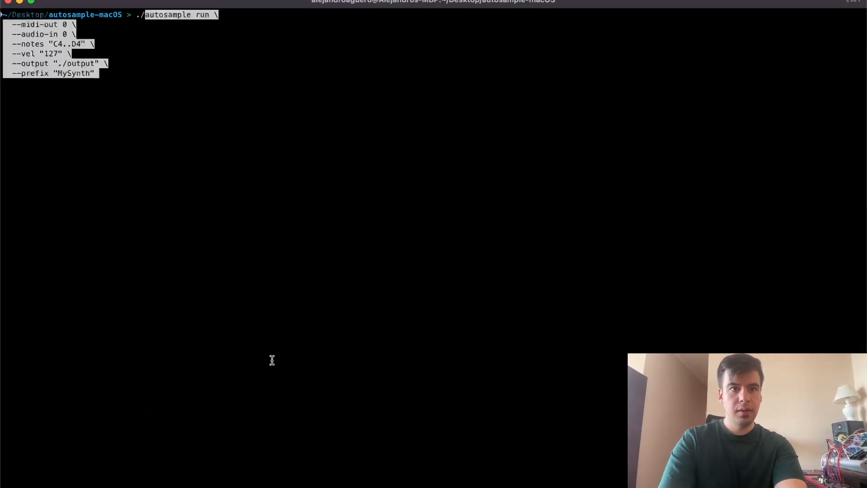
key(Return)
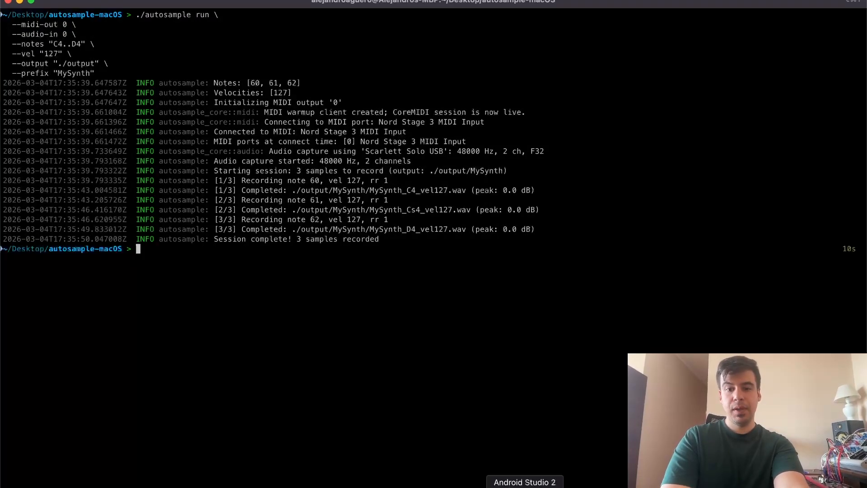
- Switch back to Chrome and return to the Gemini conversation
click(421, 486)
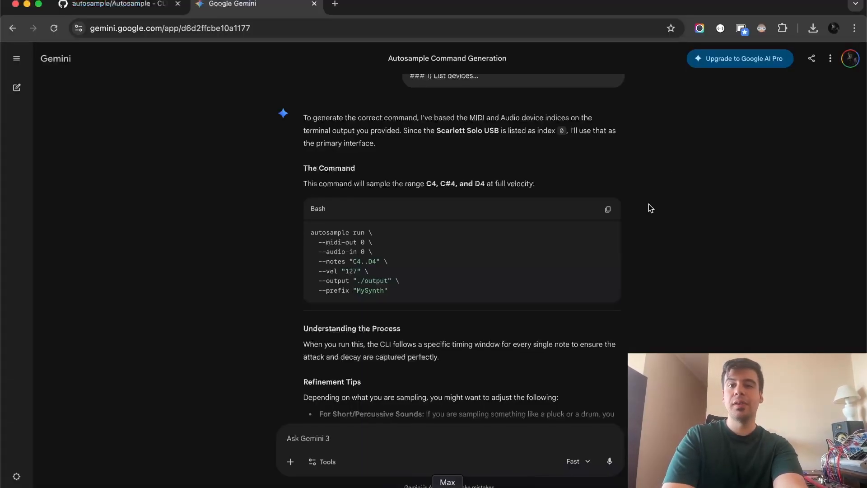